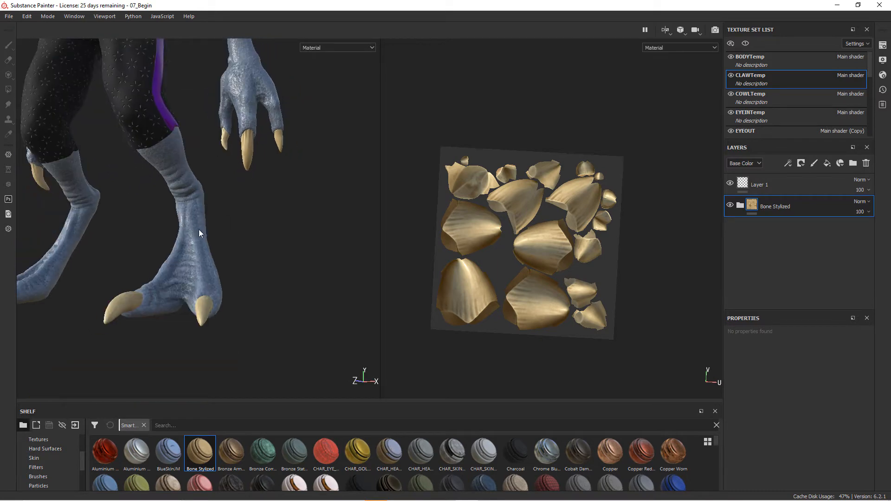
Step: Examine the creature's toe claws, head, beak and head spikes from several angles
middle_click_drag(306, 127, 255, 235, "alt")
middle_click_drag(273, 196, 279, 276, "alt")
mouse_move(241, 162)
left_mouse_down("alt")
mouse_move(277, 163)
mouse_move(239, 167)
left_mouse_up("alt")
mouse_move(297, 267)
left_mouse_down("alt")
mouse_move(280, 264)
mouse_move(308, 266)
left_mouse_up("alt")
middle_click_drag(260, 186, 325, 371, "alt")
left_click_drag(200, 237, 160, 232, "alt")
right_click_drag(140, 228, 166, 216, "alt")
middle_click_drag(166, 216, 168, 268, "alt")
left_click_drag(253, 186, 299, 185, "alt")
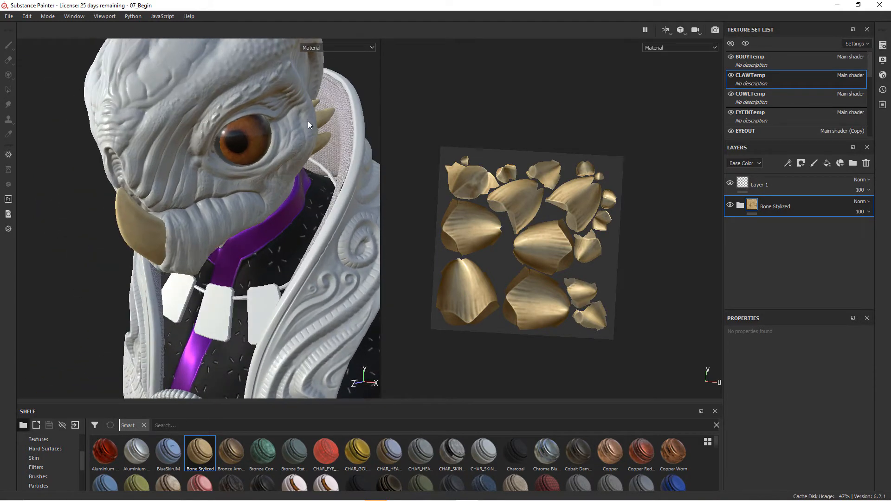
left_click_drag(224, 245, 219, 235, "alt")
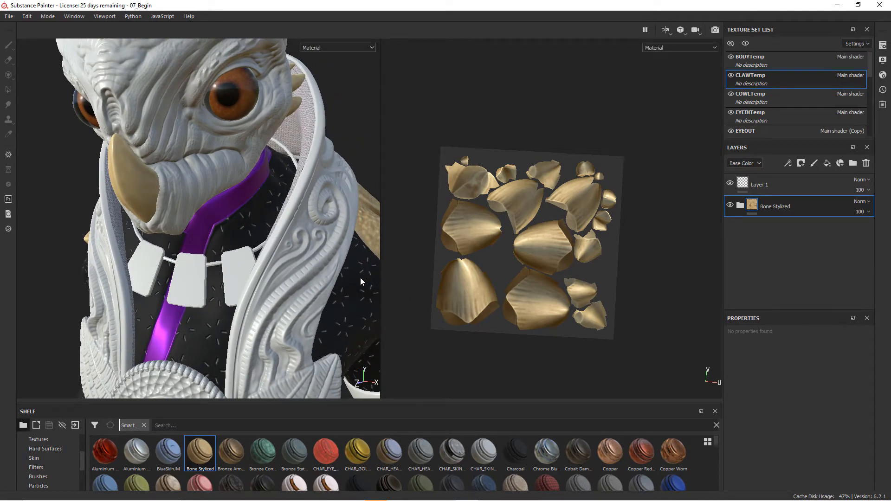
Step: Activate Layer 1 above Bone Stylized, choose the second Dirt Spots brush, and set its size to 3.78
left_click(791, 190)
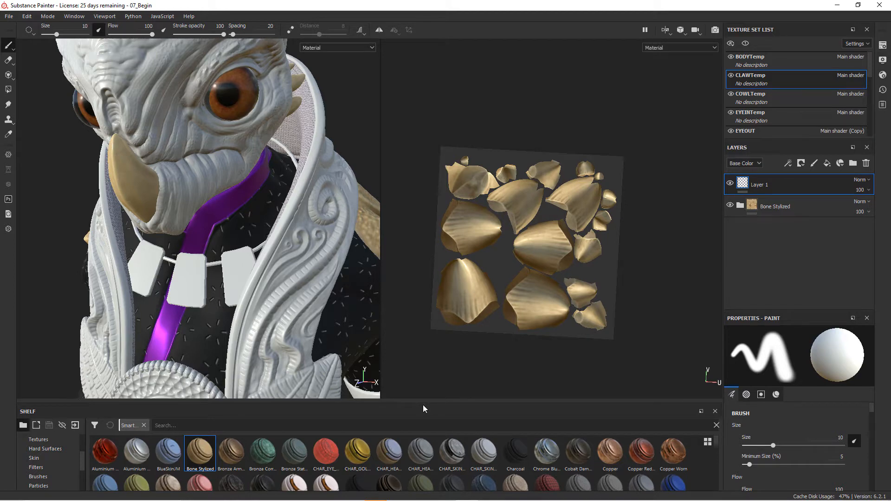
left_click_drag(423, 406, 424, 345)
left_click(46, 415)
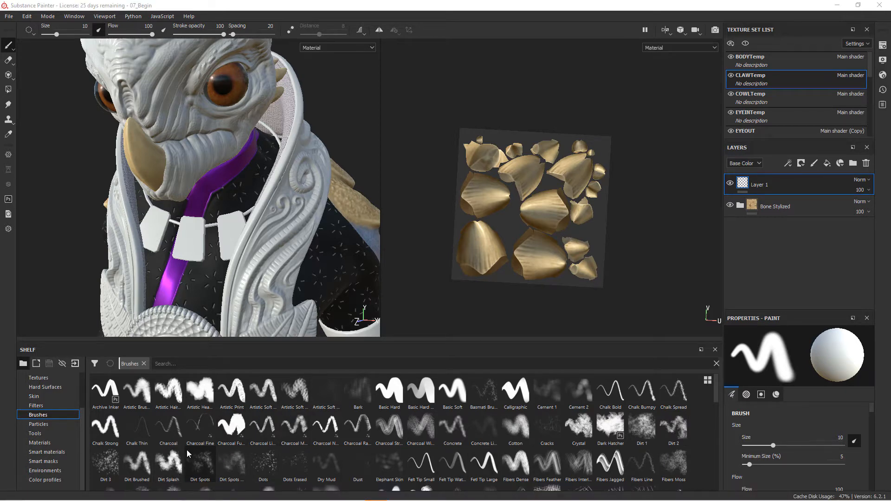
left_click(234, 467)
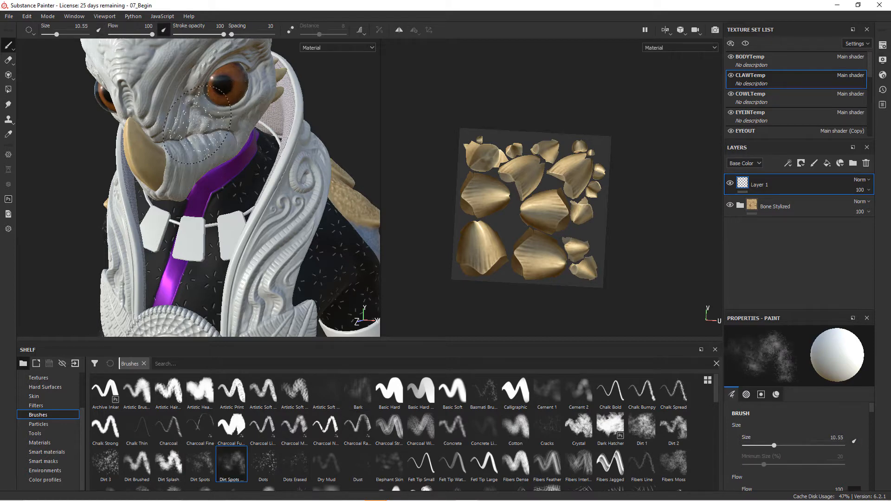
right_click(163, 162)
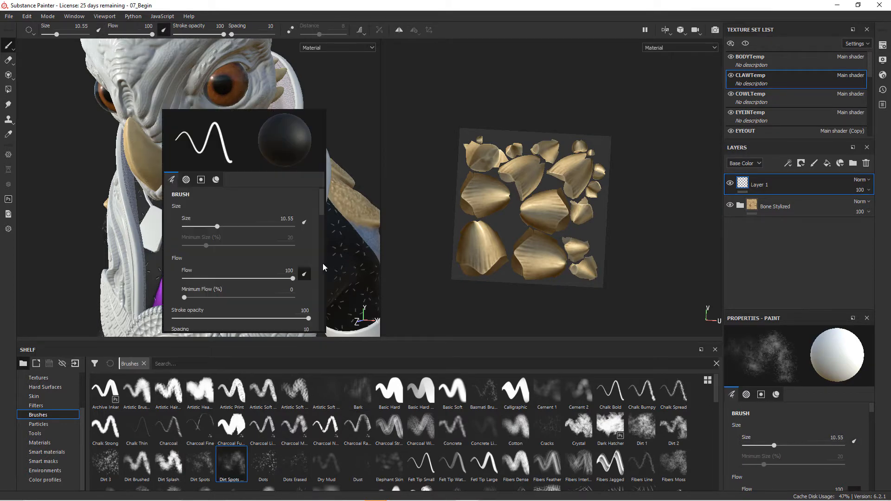
left_click_drag(217, 227, 202, 227)
Step: Set the brush's base color to a very dark brown, about RGB 0.025, 0.021, 0.013
left_click_drag(326, 196, 322, 287)
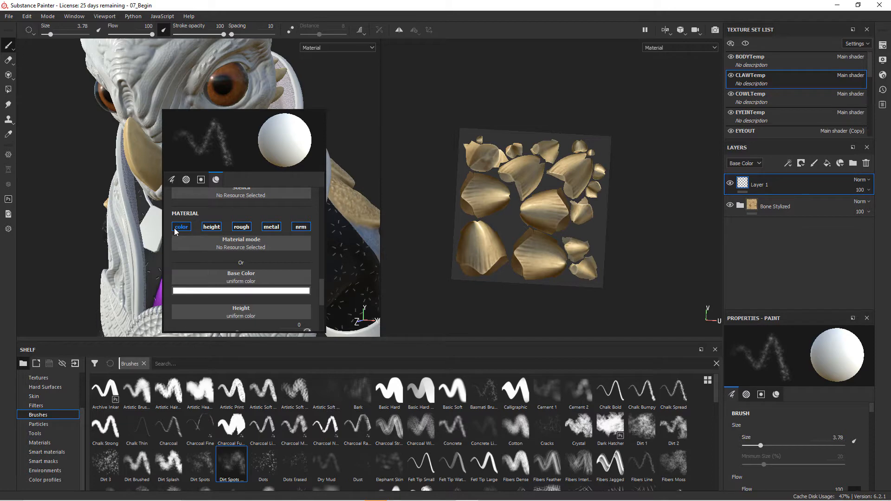
left_click(234, 291)
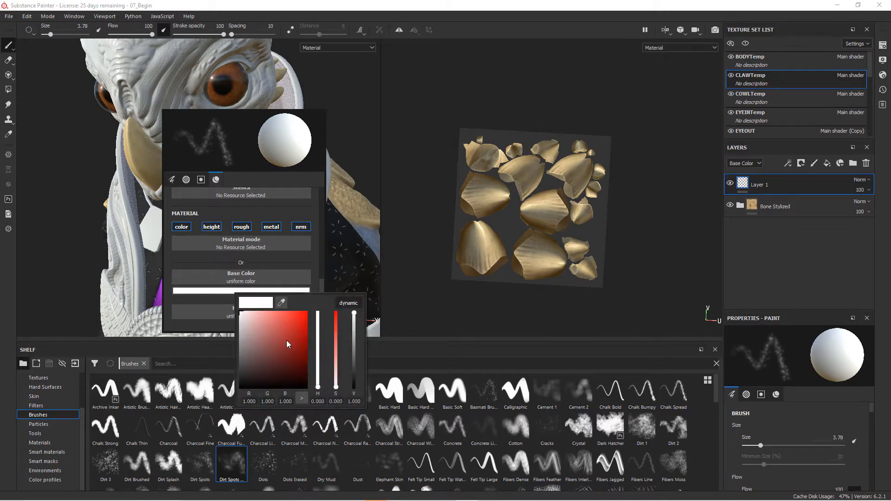
left_click(296, 359)
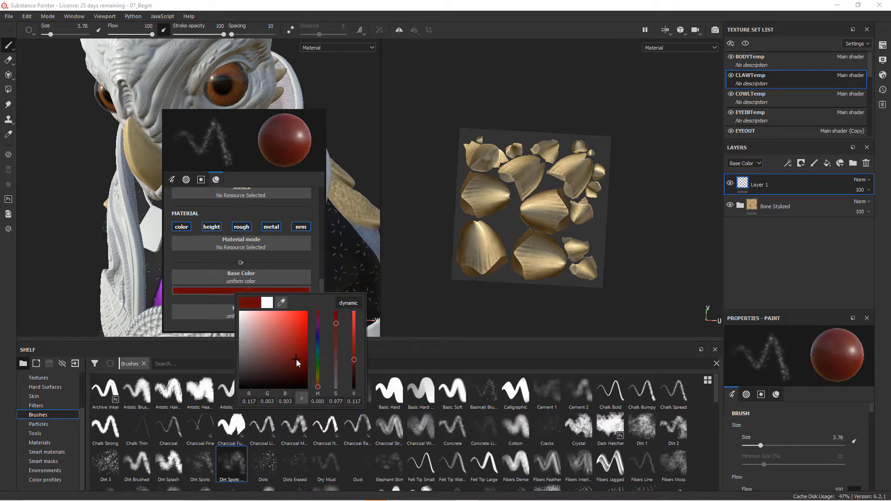
left_click(319, 385)
left_click_drag(297, 361, 251, 371)
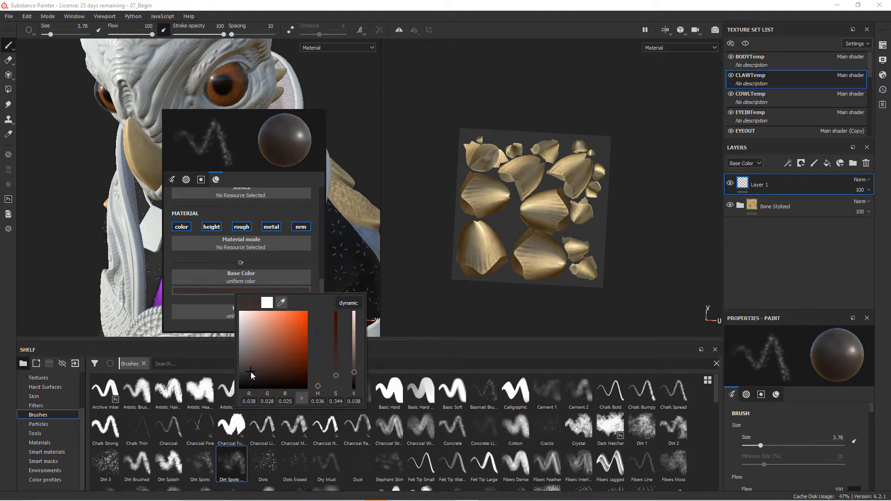
left_click_drag(318, 388, 318, 381)
left_click(257, 374)
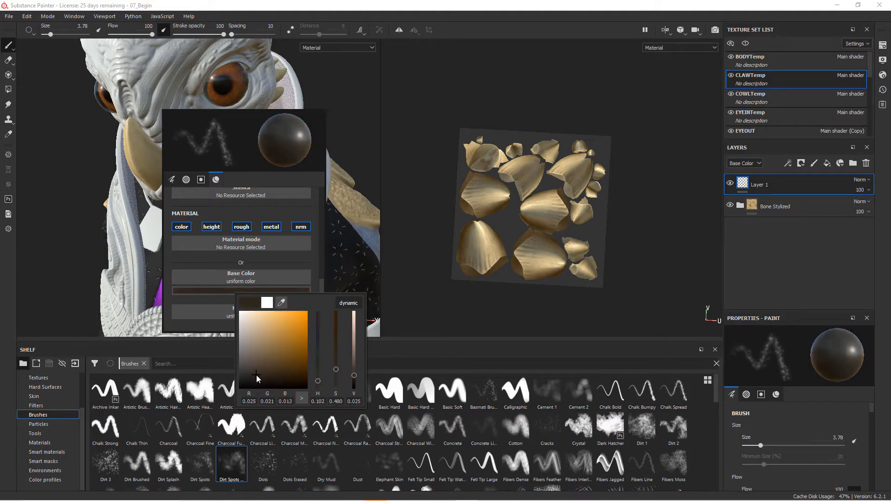
left_click(311, 258)
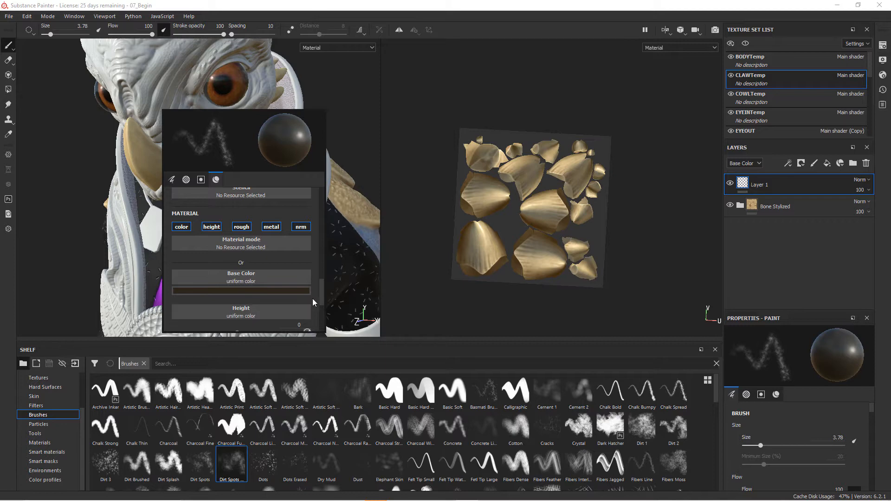
Step: Set the brush material's height to 0.0036 and raise its roughness above 0.64
scroll(322, 294, "down", 1)
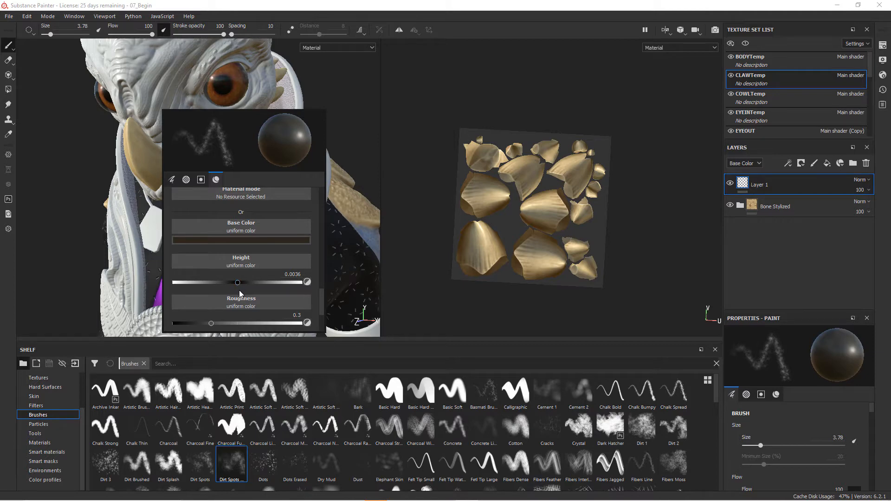
scroll(320, 297, "up", 1)
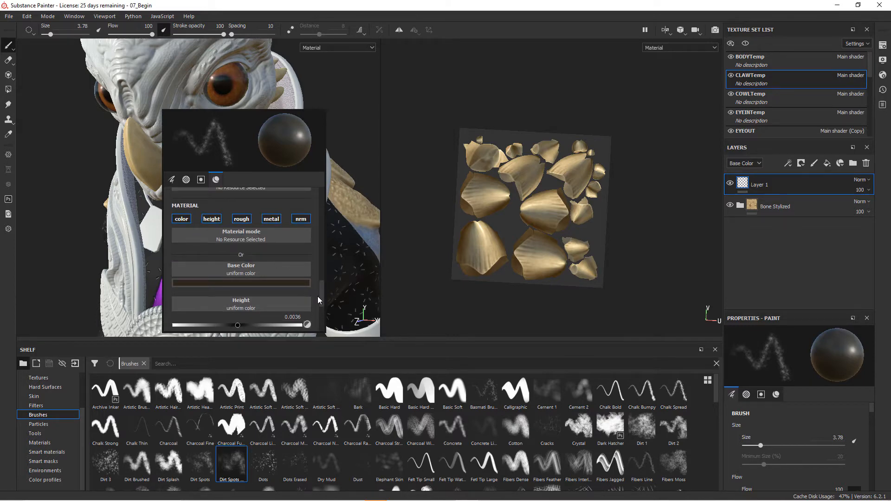
scroll(322, 294, "down", 2)
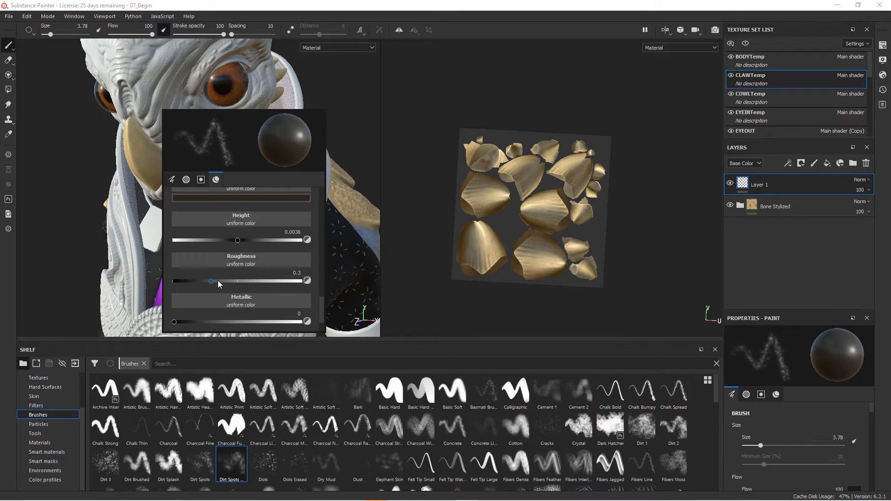
left_click_drag(216, 276, 261, 286)
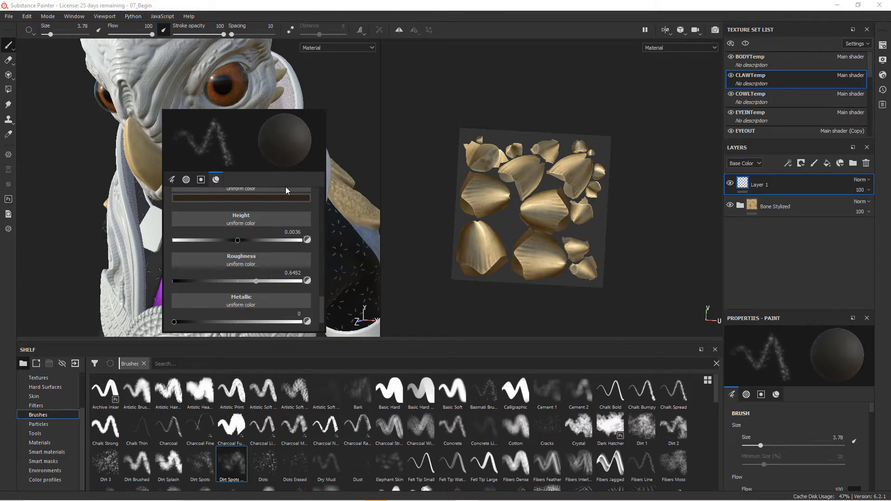
left_click_drag(254, 278, 267, 281)
mouse_move(321, 312)
left_mouse_down()
mouse_move(322, 323)
mouse_move(328, 205)
left_mouse_up()
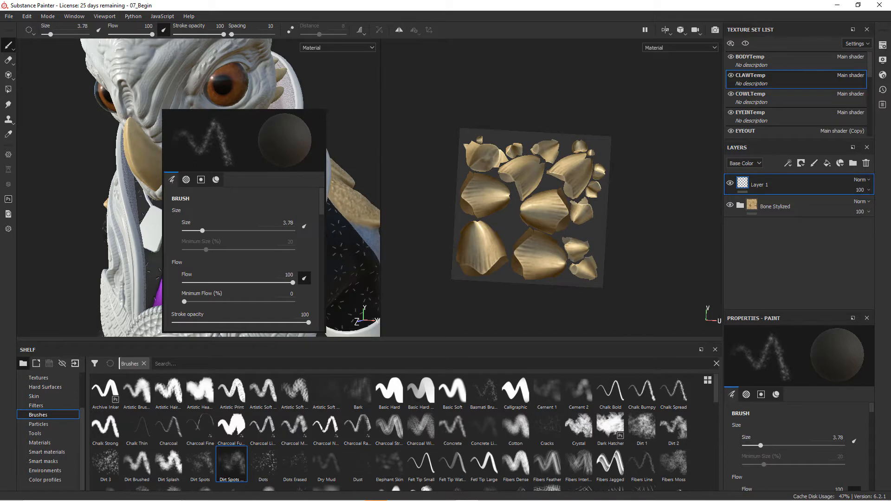
Step: Paint dark dirt spots onto both sides of the beak, concentrating on the edge where it meets the skin
left_click_drag(227, 212, 285, 242, "alt")
right_click_drag(285, 242, 386, 323, "alt")
mouse_move(262, 226)
left_mouse_down("alt")
mouse_move(260, 256)
mouse_move(227, 232)
left_mouse_up("alt")
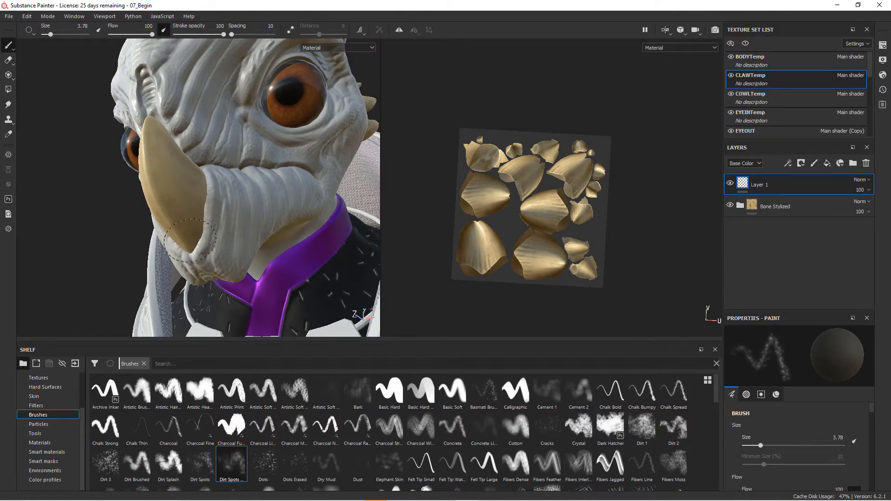
left_click_drag(191, 249, 199, 246, "alt")
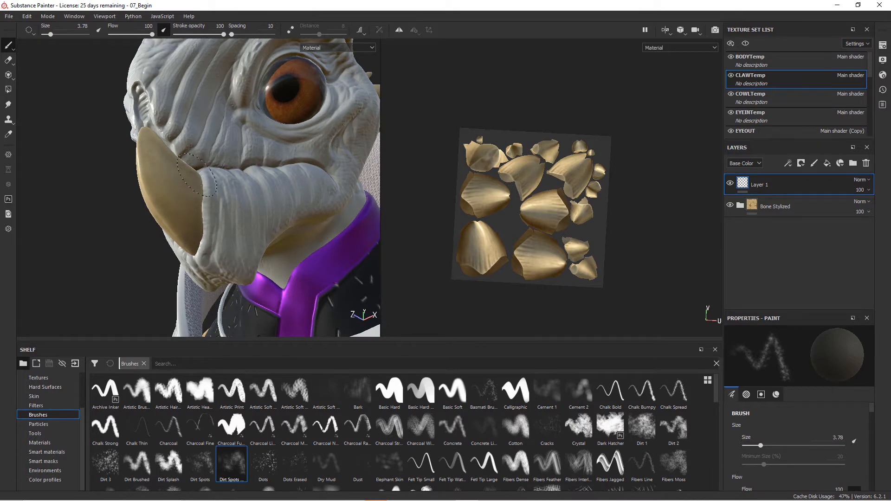
mouse_move(186, 240)
left_mouse_down("alt")
mouse_move(282, 240)
mouse_move(243, 231)
mouse_move(187, 181)
left_mouse_up("alt")
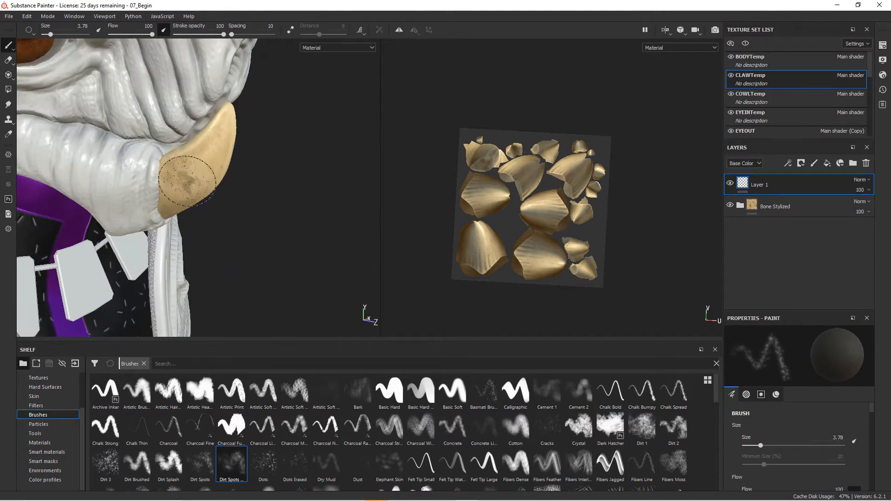
Step: Paint dirt spots around the bases of the small horn spikes on both sides of the head
mouse_move(195, 141)
left_mouse_down("alt")
mouse_move(189, 175)
mouse_move(175, 153)
mouse_move(124, 229)
mouse_move(241, 230)
left_mouse_up("alt")
mouse_move(255, 197)
left_mouse_down("alt")
mouse_move(232, 201)
mouse_move(257, 213)
left_mouse_up("alt")
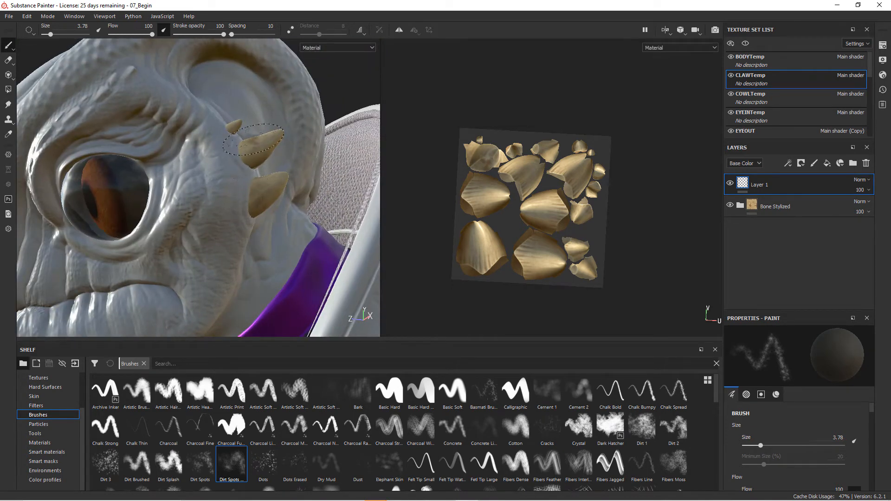
mouse_move(237, 120)
left_mouse_down("alt")
mouse_move(325, 190)
mouse_move(143, 119)
mouse_move(330, 181)
mouse_move(252, 191)
mouse_move(278, 255)
left_mouse_up("alt")
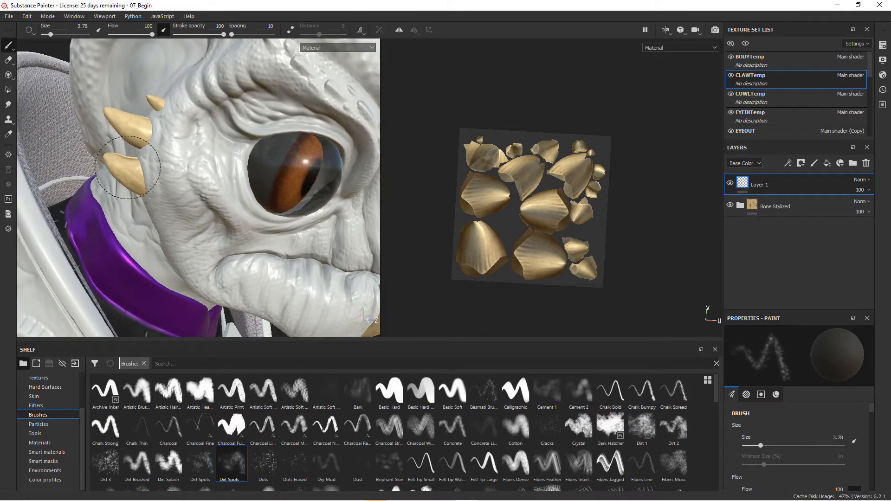
left_click_drag(186, 125, 262, 229, "alt")
Step: Reduce the brush size to 2.46 for working on the hand's finger claws
middle_click_drag(276, 274, 246, 140, "alt")
right_click_drag(253, 154, 376, 304, "alt")
middle_click_drag(284, 250, 309, 163, "alt")
right_click_drag(314, 215, 372, 274, "alt")
mouse_move(274, 218)
middle_mouse_down("alt")
mouse_move(263, 180)
mouse_move(265, 208)
middle_mouse_up("alt")
right_click_drag(265, 208, 301, 246, "alt")
right_click(301, 246)
left_click_drag(260, 256, 258, 254)
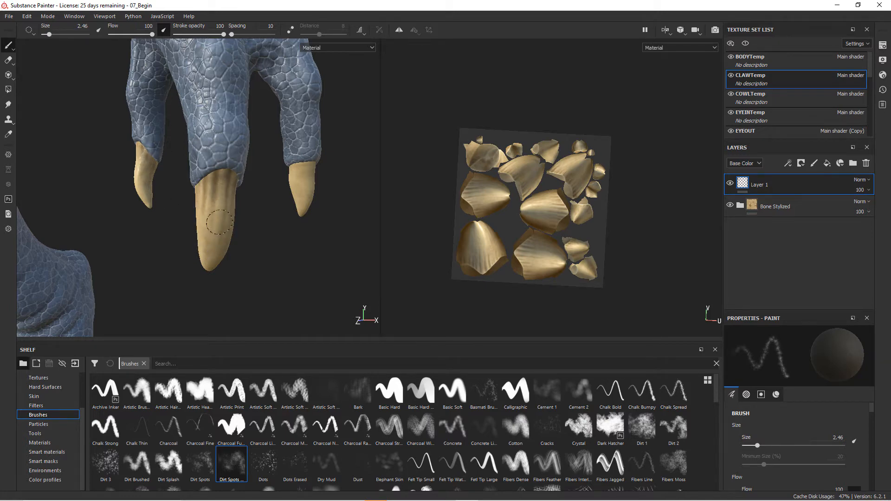
Step: Paint dirt spots around the bases of the finger claws, undoing one unwanted stroke
left_click_drag(287, 260, 265, 233, "alt")
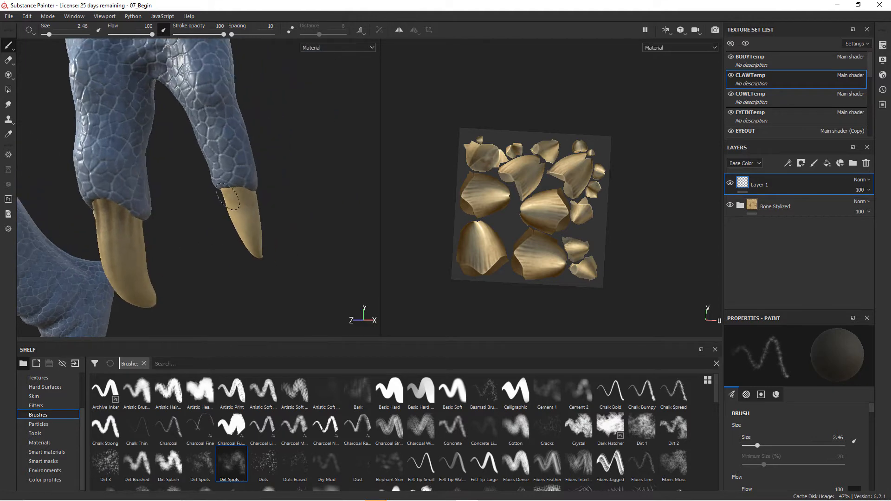
mouse_move(236, 188)
left_mouse_down()
mouse_move(249, 242)
mouse_move(246, 201)
mouse_move(259, 199)
mouse_move(251, 199)
left_mouse_up()
key("ctrl+z")
right_click_drag(255, 199, 163, 182, "alt")
mouse_move(163, 182)
left_mouse_down("alt")
mouse_move(200, 196)
mouse_move(155, 197)
left_mouse_up("alt")
left_click_drag(136, 280, 217, 201, "alt")
middle_click_drag(217, 201, 204, 267, "alt")
right_click_drag(204, 267, 260, 274, "alt")
left_click_drag(260, 274, 303, 221, "alt")
middle_click_drag(303, 221, 274, 235, "alt")
left_click_drag(275, 235, 294, 230, "alt")
right_click_drag(294, 229, 365, 305, "alt")
Step: Set the brush size to 4.63 and paint dirt spots over the base and sides of the first foot's toe claws
mouse_move(281, 278)
middle_mouse_down("alt")
mouse_move(315, 189)
mouse_move(391, 51)
middle_mouse_up("alt")
right_click_drag(256, 221, 385, 259, "alt")
right_click(267, 218)
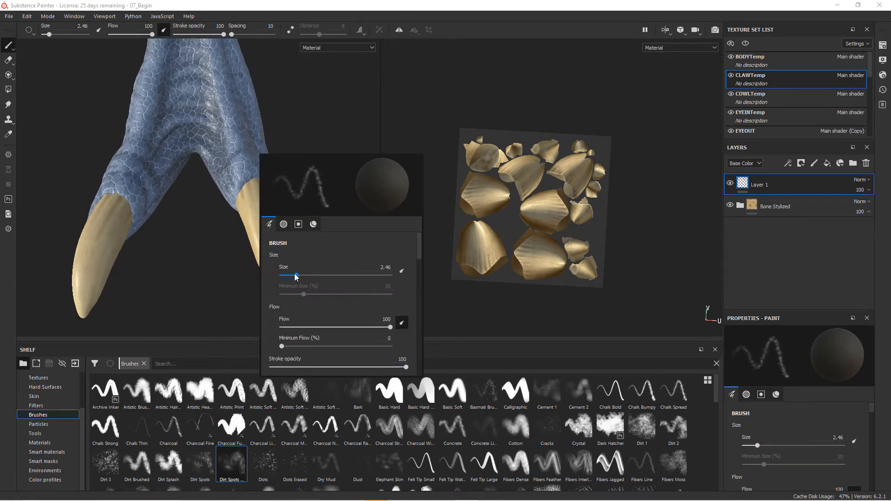
left_click_drag(296, 276, 302, 275)
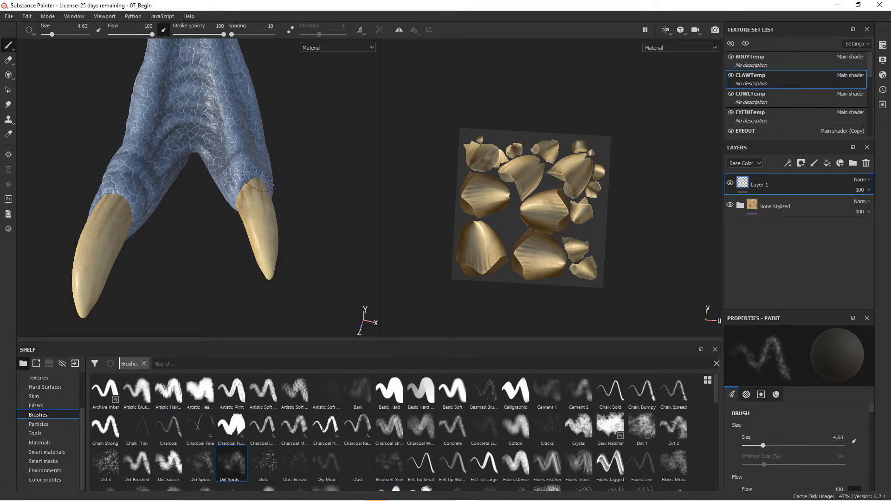
mouse_move(248, 189)
left_mouse_down()
mouse_move(263, 263)
mouse_move(243, 216)
mouse_move(256, 264)
mouse_move(272, 260)
mouse_move(238, 241)
mouse_move(244, 229)
mouse_move(260, 241)
mouse_move(262, 235)
mouse_move(234, 257)
mouse_move(298, 244)
mouse_move(242, 248)
mouse_move(297, 239)
mouse_move(274, 235)
mouse_move(341, 261)
mouse_move(277, 266)
left_mouse_up()
right_click_drag(277, 265, 298, 279, "alt")
left_click_drag(234, 258, 237, 281, "alt")
mouse_move(221, 248)
left_mouse_down()
mouse_move(314, 235)
mouse_move(278, 239)
left_mouse_up()
mouse_move(283, 127)
left_mouse_down()
mouse_move(276, 148)
mouse_move(295, 186)
mouse_move(298, 255)
mouse_move(268, 220)
left_mouse_up()
mouse_move(190, 276)
left_mouse_down("alt")
mouse_move(243, 265)
mouse_move(220, 214)
mouse_move(200, 193)
left_mouse_up("alt")
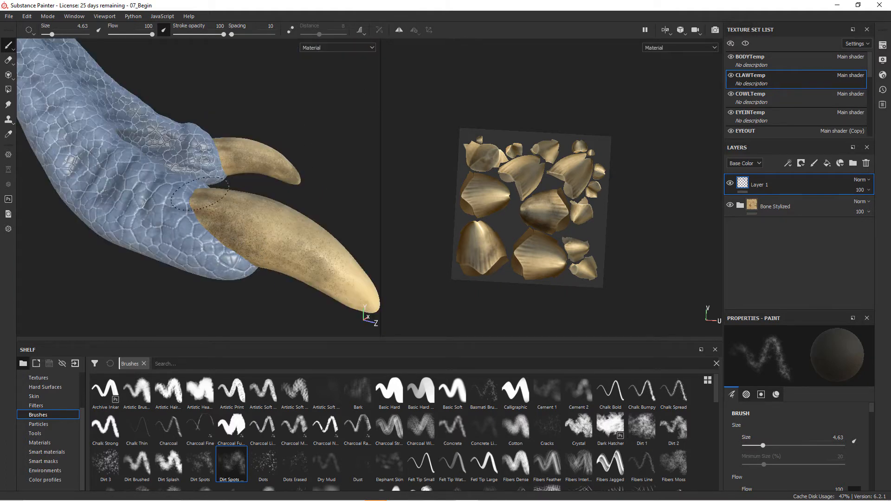
Step: Extend the dirt spots around the remaining sides of the first foot's large toe claw
left_click_drag(352, 294, 280, 232, "alt")
middle_click_drag(280, 232, 232, 172, "alt")
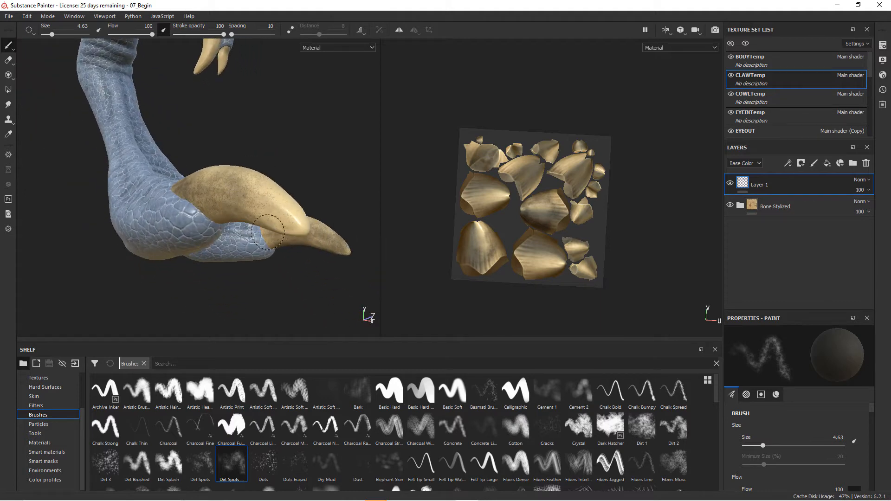
mouse_move(302, 229)
left_mouse_down("alt")
mouse_move(264, 226)
mouse_move(339, 190)
left_mouse_up("alt")
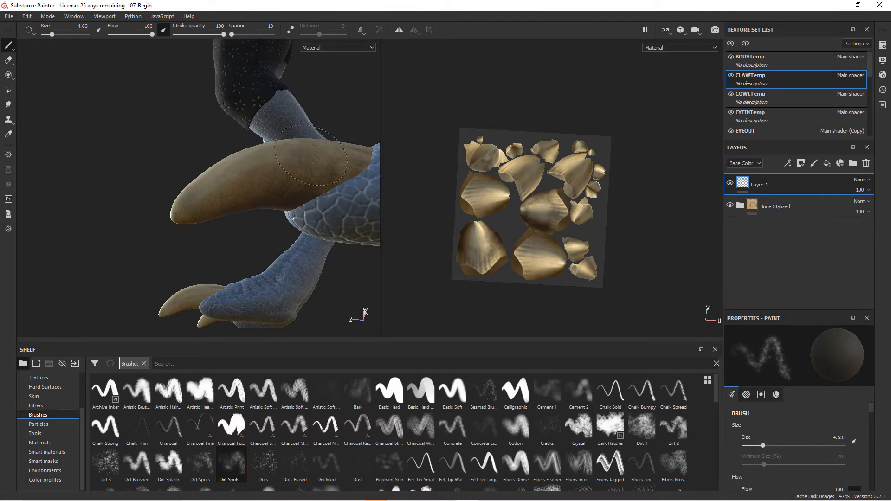
left_click_drag(256, 197, 376, 278, "alt")
Step: Paint dirt spots around the bases, sides and undersides of the other foot's toe claws
right_click_drag(292, 201, 147, 160, "alt")
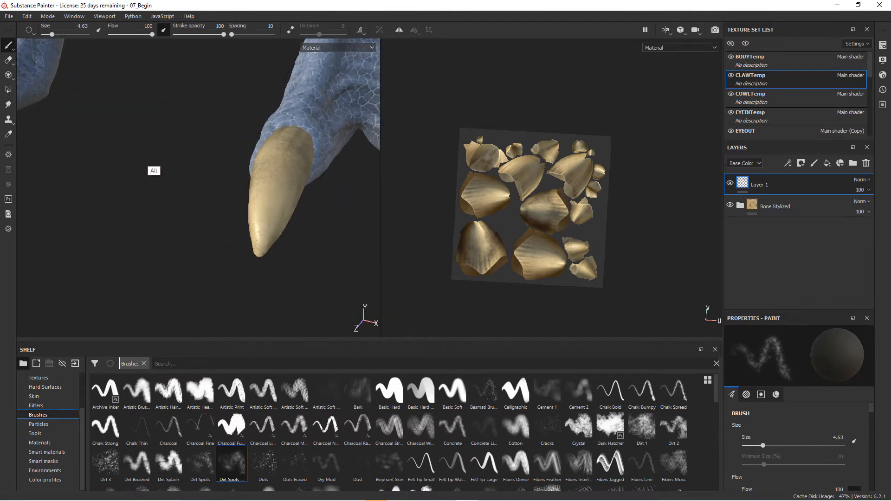
middle_click_drag(147, 160, 299, 233, "alt")
right_click_drag(300, 234, 181, 160, "alt")
middle_click_drag(175, 201, 253, 215, "alt")
right_click_drag(253, 215, 304, 241, "alt")
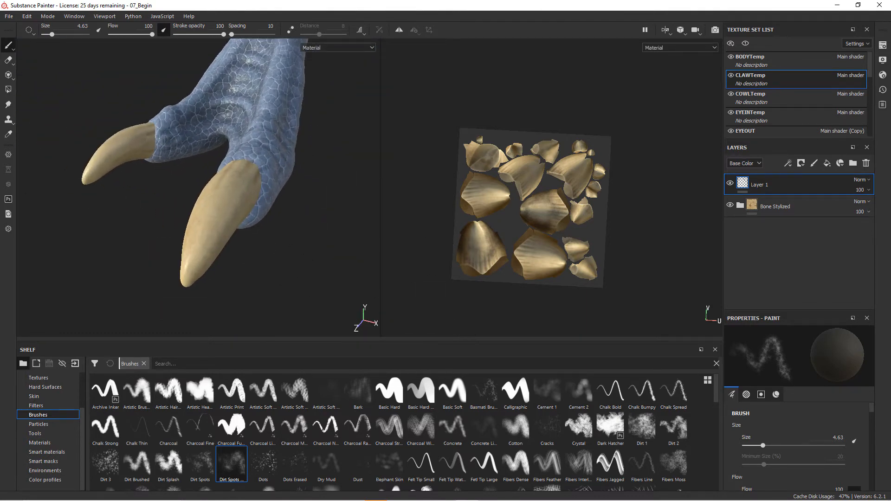
left_click_drag(257, 162, 261, 182, "alt")
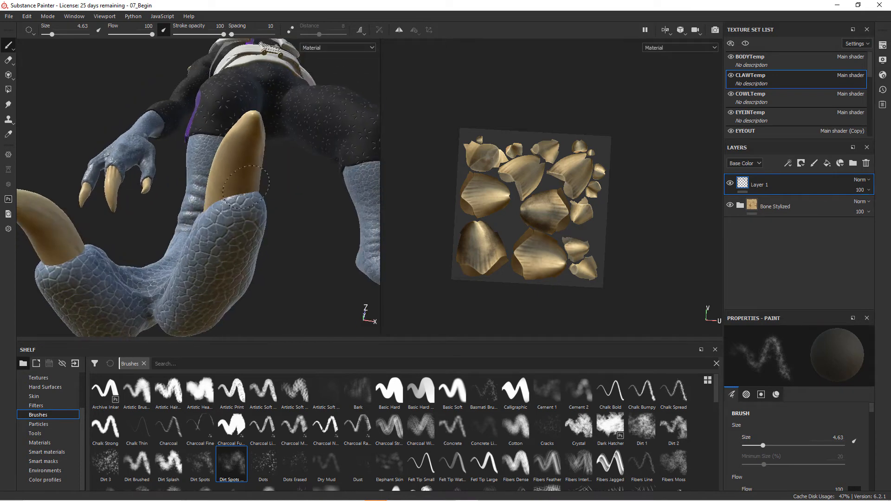
left_click_drag(245, 195, 232, 139, "alt")
mouse_move(286, 177)
left_mouse_down("alt")
mouse_move(183, 182)
mouse_move(354, 245)
mouse_move(273, 258)
left_mouse_up("alt")
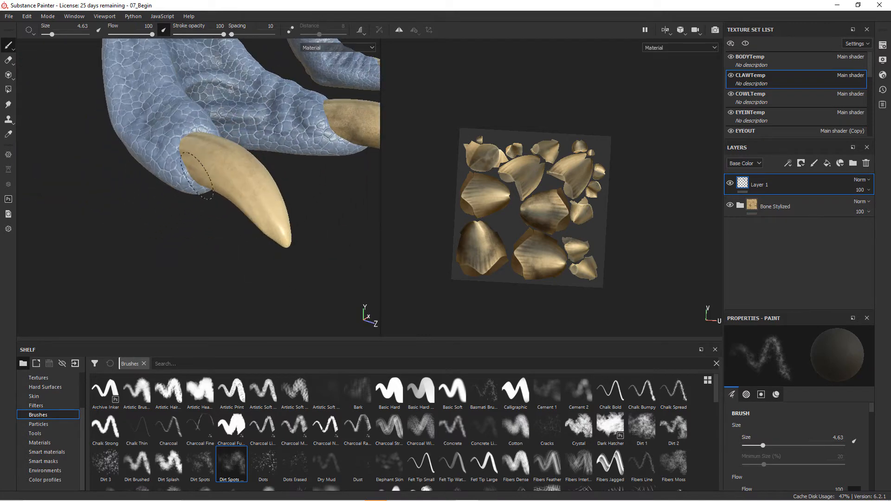
mouse_move(234, 208)
left_mouse_down("alt")
mouse_move(207, 199)
mouse_move(219, 246)
mouse_move(264, 201)
mouse_move(245, 229)
left_mouse_up("alt")
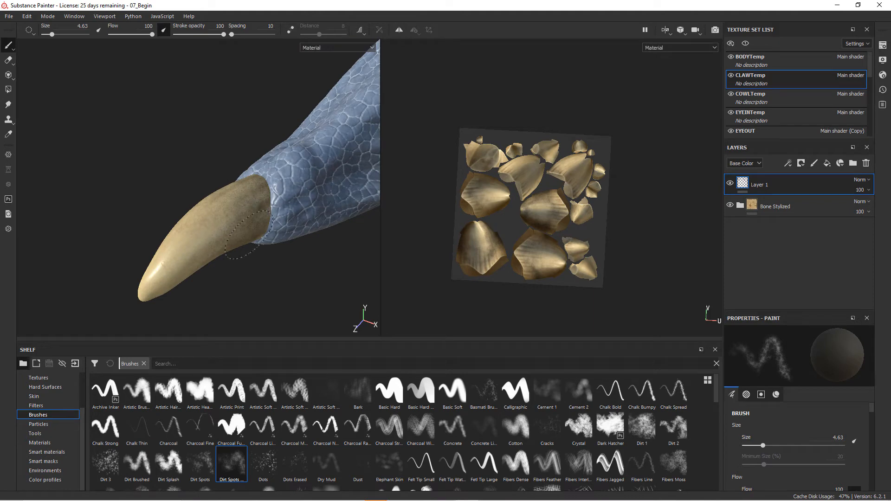
mouse_move(213, 260)
left_mouse_down("alt")
mouse_move(270, 163)
mouse_move(223, 291)
mouse_move(234, 292)
mouse_move(188, 309)
mouse_move(191, 274)
mouse_move(211, 267)
mouse_move(204, 222)
mouse_move(235, 277)
left_mouse_up("alt")
Step: Build up the dirt spots along the upper surface of the outer toe claw
middle_click_drag(235, 277, 217, 48, "alt")
right_click_drag(260, 232, 342, 274, "alt")
middle_click_drag(284, 274, 253, 121, "alt")
left_click_drag(253, 121, 263, 205, "alt")
middle_click_drag(262, 205, 260, 260, "alt")
right_click_drag(297, 232, 400, 279, "alt")
middle_click_drag(276, 255, 301, 144, "alt")
right_click_drag(298, 232, 434, 330, "alt")
middle_click_drag(282, 279, 321, 81, "alt")
right_click_drag(293, 146, 319, 278, "alt")
middle_click_drag(319, 278, 303, 87, "alt")
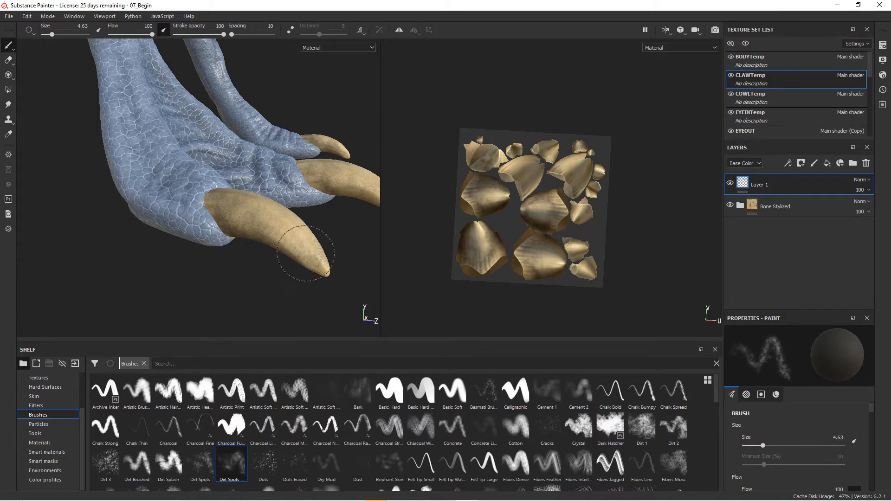
Step: Inspect the painted dirt spots on the toe claws of both feet, from a distance and close up
middle_click_drag(309, 269, 257, 199, "alt")
right_click_drag(256, 200, 227, 181, "alt")
middle_click_drag(302, 185, 254, 331, "alt")
left_click_drag(323, 195, 253, 199, "alt")
middle_click_drag(295, 243, 298, 320, "alt")
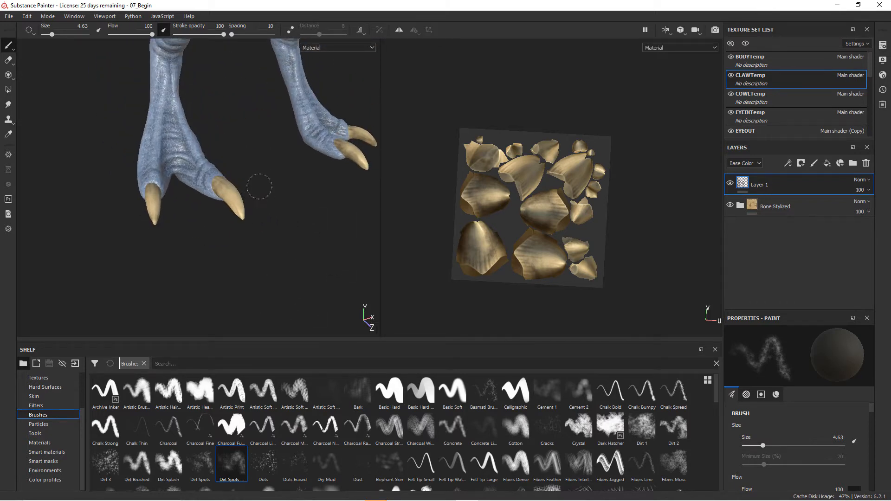
left_click_drag(236, 83, 232, 109, "alt")
middle_click_drag(170, 165, 66, 242, "alt")
right_click_drag(209, 167, 478, 238, "alt")
left_click_drag(253, 285, 294, 288, "alt")
middle_click_drag(295, 288, 346, 287, "alt")
middle_click_drag(285, 238, 227, 113, "alt")
right_click_drag(246, 141, 502, 213, "alt")
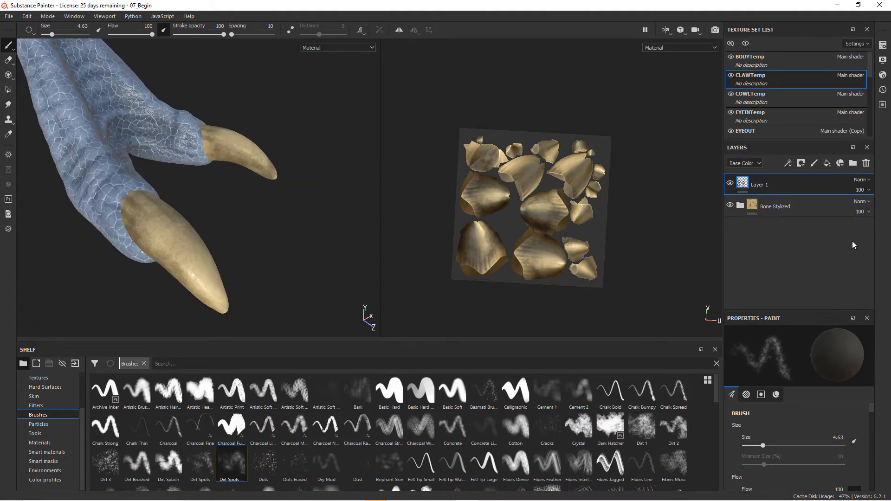
Step: Compare the toe claws with the dirt layer hidden and shown, and try adjusting the layer's opacity
left_click(731, 184)
left_click(730, 183)
left_click(730, 184)
left_click(731, 184)
left_click(869, 191)
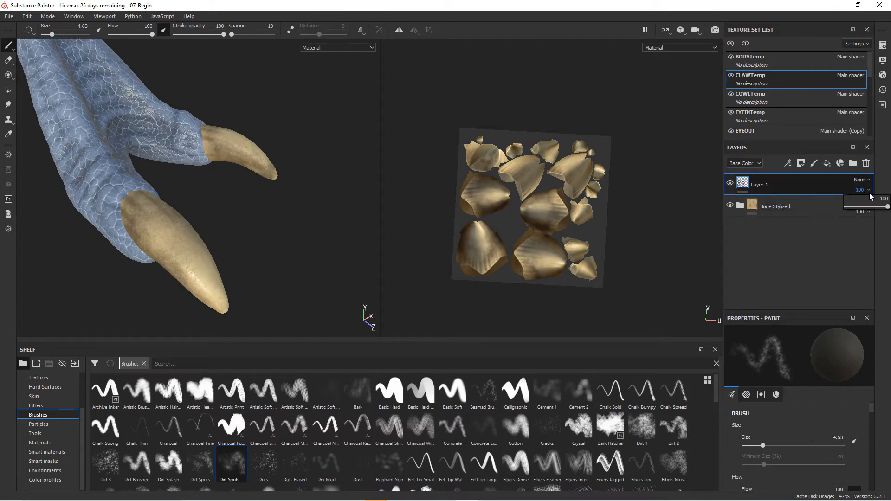
mouse_move(882, 207)
left_mouse_down()
mouse_move(848, 207)
mouse_move(890, 207)
left_mouse_up()
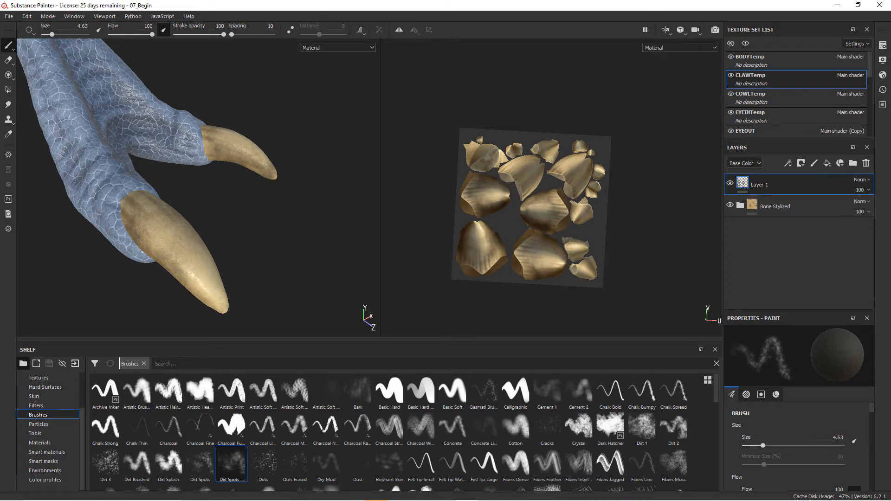
Step: Review the dirt on the claws from progressively farther away, up to the full character
right_click_drag(315, 258, 172, 119, "alt")
right_click_drag(321, 232, 143, 117, "alt")
middle_click_drag(232, 146, 297, 224, "alt")
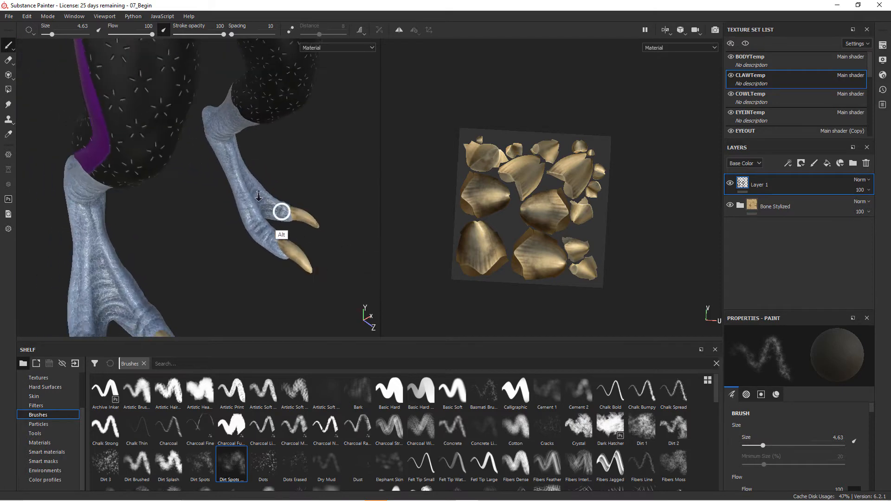
right_click_drag(298, 224, 215, 156, "alt")
left_click_drag(309, 232, 298, 227, "alt")
middle_click_drag(318, 229, 319, 287, "alt")
right_click_drag(326, 265, 255, 215, "alt")
middle_click_drag(316, 246, 320, 279, "alt")
right_click_drag(320, 279, 288, 249, "alt")
left_click_drag(327, 273, 297, 261, "alt")
middle_click_drag(313, 279, 308, 291, "alt")
right_click_drag(308, 292, 269, 251, "alt")
middle_click_drag(279, 255, 283, 281, "alt")
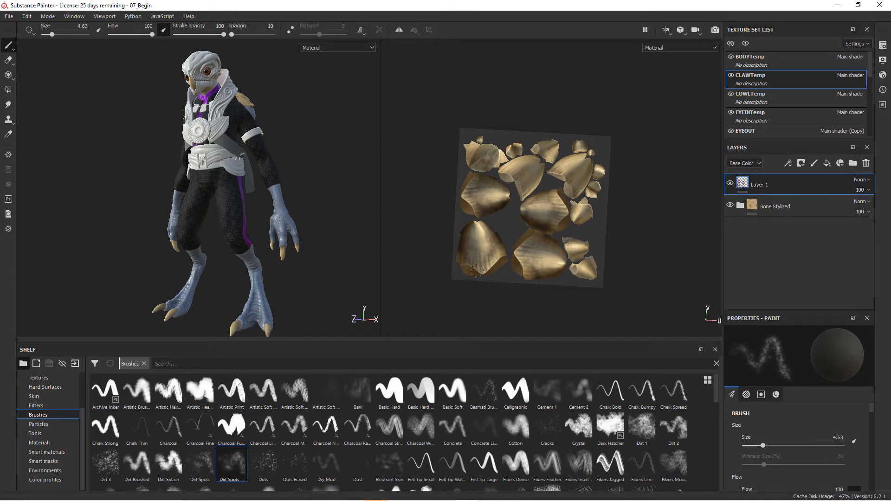
Step: Paint dirt spots over the bases and sides of the finger claws on the hand
left_click_drag(272, 261, 285, 303, "alt")
middle_click_drag(312, 226, 380, 206, "alt")
left_click_drag(241, 236, 334, 248, "alt")
right_click_drag(225, 260, 450, 266, "alt")
middle_click_drag(275, 267, 447, 271, "alt")
left_click_drag(357, 272, 300, 275, "alt")
right_click_drag(297, 274, 456, 335, "alt")
left_click_drag(243, 250, 275, 220, "alt")
right_click_drag(275, 220, 317, 218, "alt")
mouse_move(152, 140)
left_mouse_down()
mouse_move(144, 141)
mouse_move(144, 209)
mouse_move(148, 139)
left_mouse_up()
left_click_drag(204, 132, 204, 172)
mouse_move(64, 128)
left_mouse_down()
mouse_move(55, 131)
mouse_move(54, 151)
mouse_move(232, 173)
mouse_move(209, 205)
left_mouse_up()
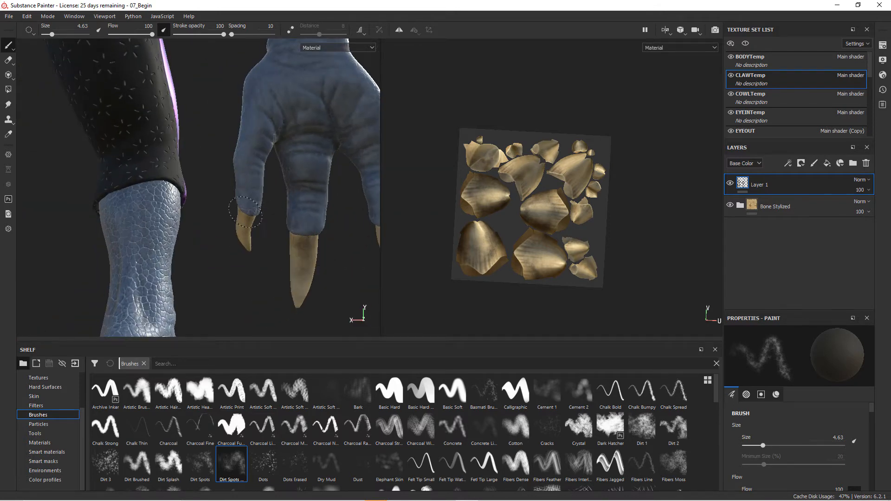
left_click_drag(246, 213, 270, 195, "alt")
left_click_drag(334, 205, 144, 175, "alt")
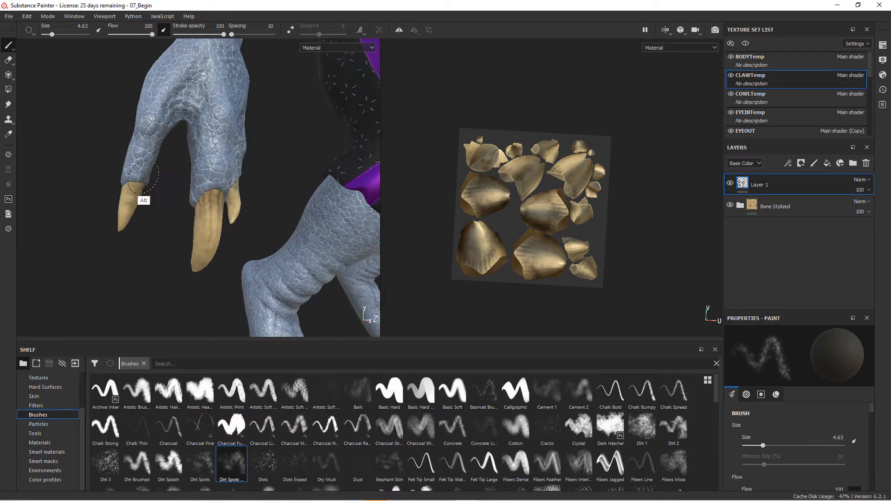
scroll(144, 177, "down", 4)
left_click_drag(271, 213, 223, 211, "alt")
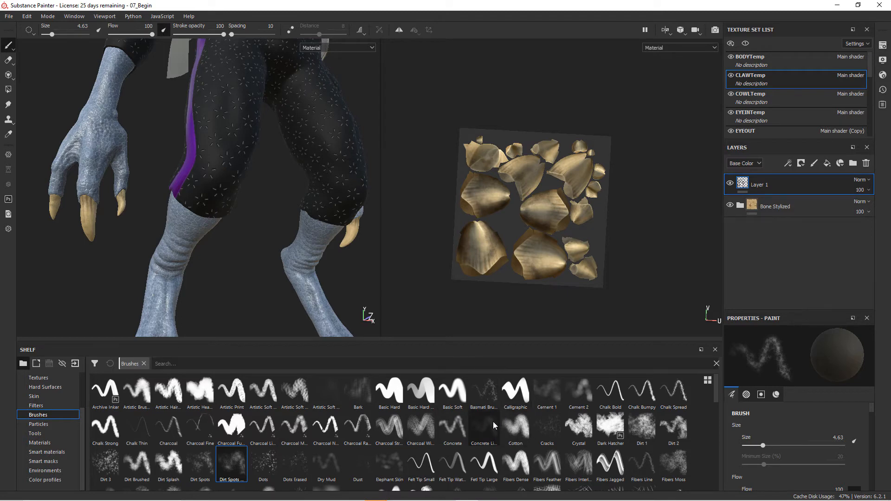
Step: Try a streaky Kyle's Concept brush at size 51.5 over the beak
left_click_drag(717, 389, 714, 431)
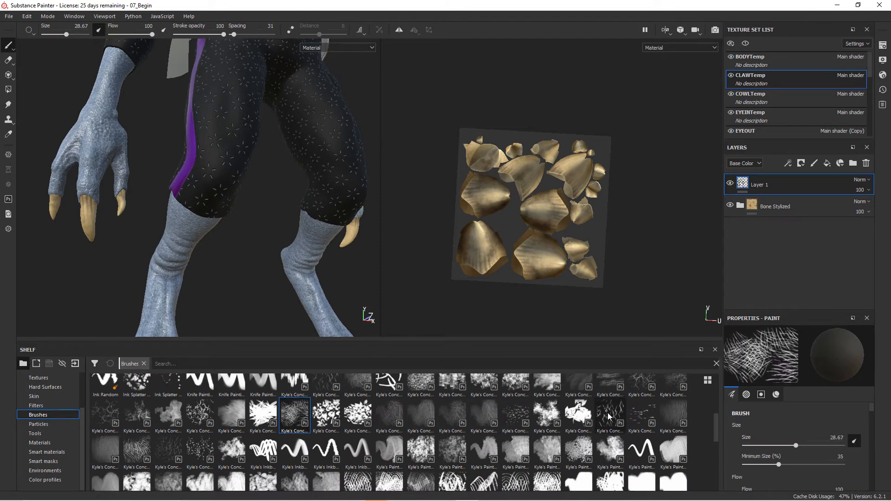
left_click(610, 415)
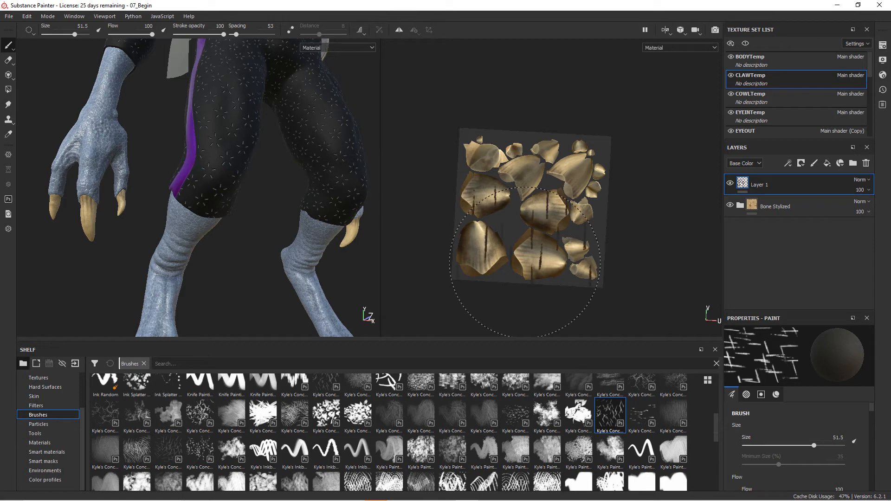
left_click_drag(349, 193, 329, 155, "alt")
middle_click_drag(329, 155, 323, 260, "alt")
left_click_drag(296, 153, 325, 164, "alt")
middle_click_drag(325, 144, 325, 287, "alt")
right_click_drag(263, 151, 442, 303, "alt")
right_click_drag(289, 160, 413, 260, "alt")
left_click_drag(320, 209, 259, 192, "alt")
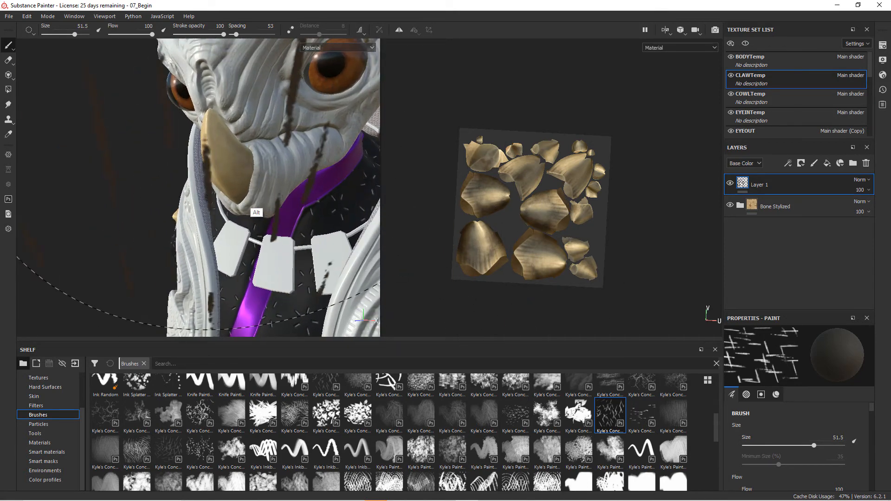
right_click_drag(259, 192, 314, 218, "alt")
mouse_move(314, 218)
left_mouse_down("alt")
mouse_move(290, 221)
mouse_move(298, 224)
left_mouse_up("alt")
right_click_drag(297, 223, 306, 229, "alt")
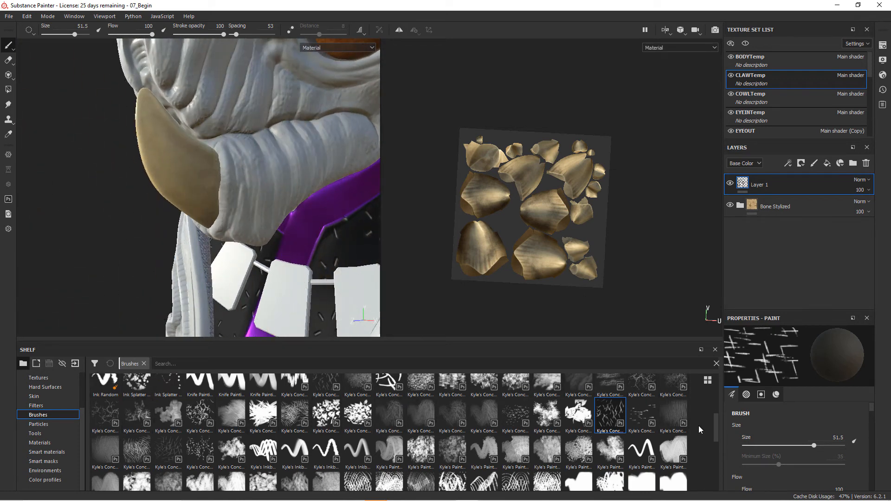
Step: Select the Basic Hard brush and reduce its size to 0.48
left_click_drag(715, 420, 715, 369)
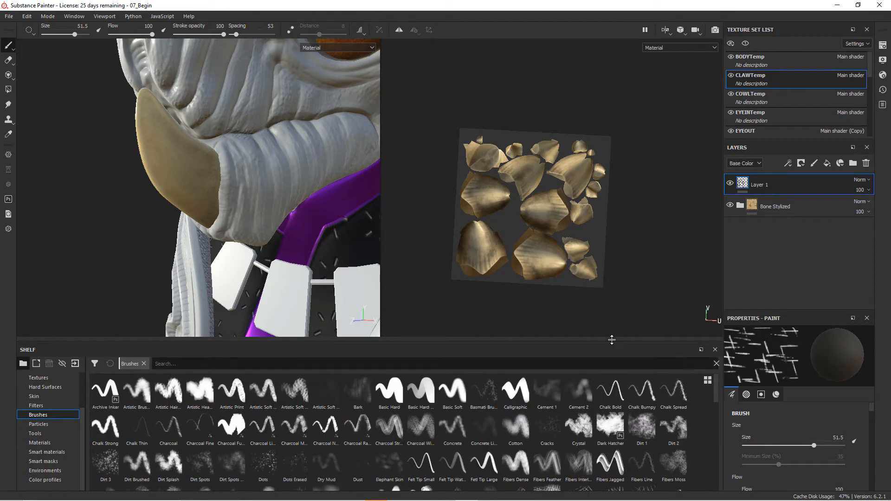
left_click(397, 398)
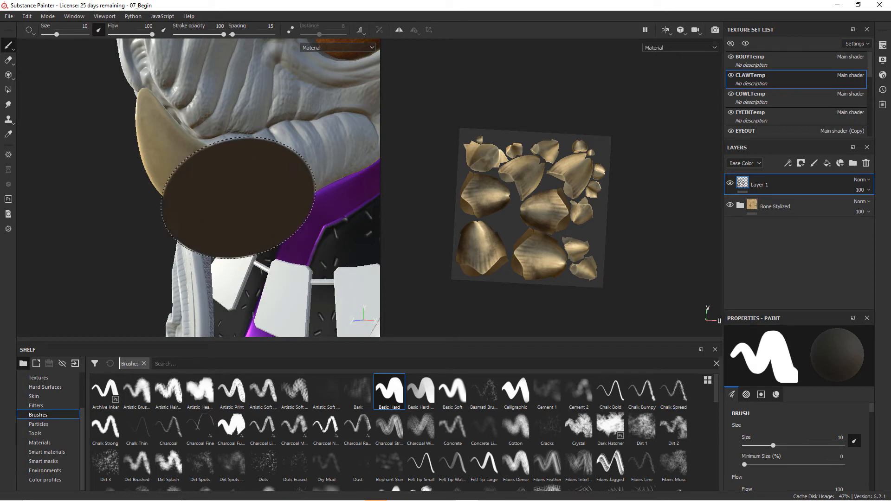
right_click(209, 201)
left_click_drag(246, 227, 225, 228)
Step: Limit the brush to the color and height channels, with a dark brown base color of RGB 0.024, 0.020, 0.014
left_click_drag(356, 201, 364, 281)
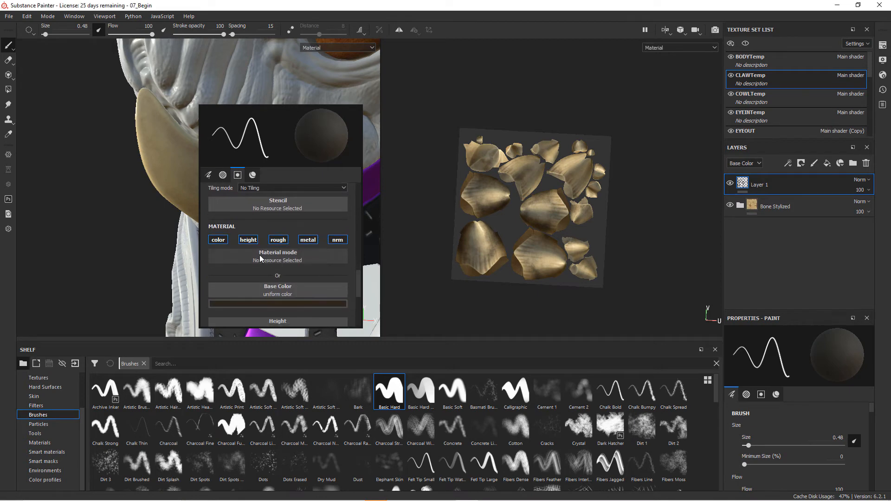
left_click(277, 240)
left_click(308, 240)
left_click(337, 240)
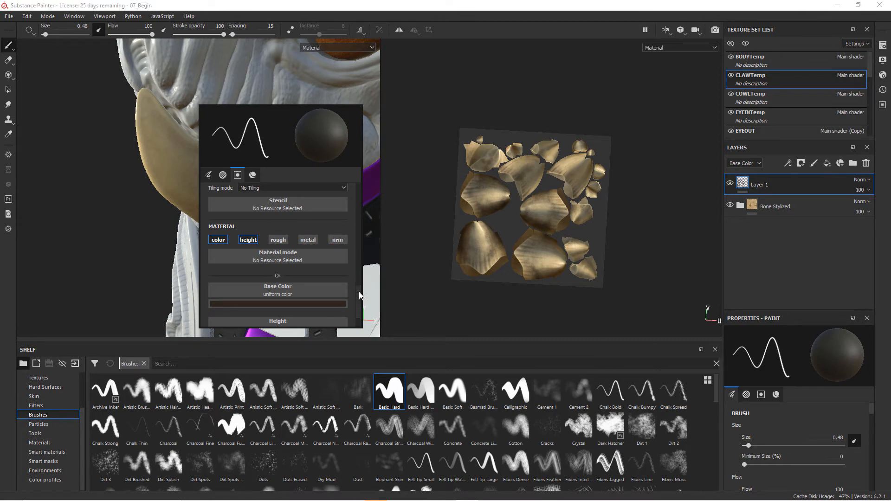
scroll(358, 292, "down", 2)
left_click(316, 268)
left_click_drag(336, 351, 335, 351)
left_click(334, 351)
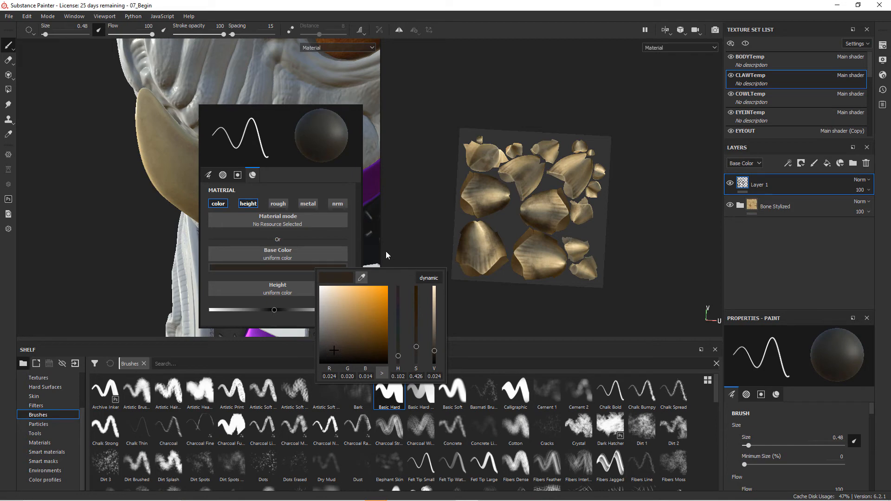
left_click(336, 234)
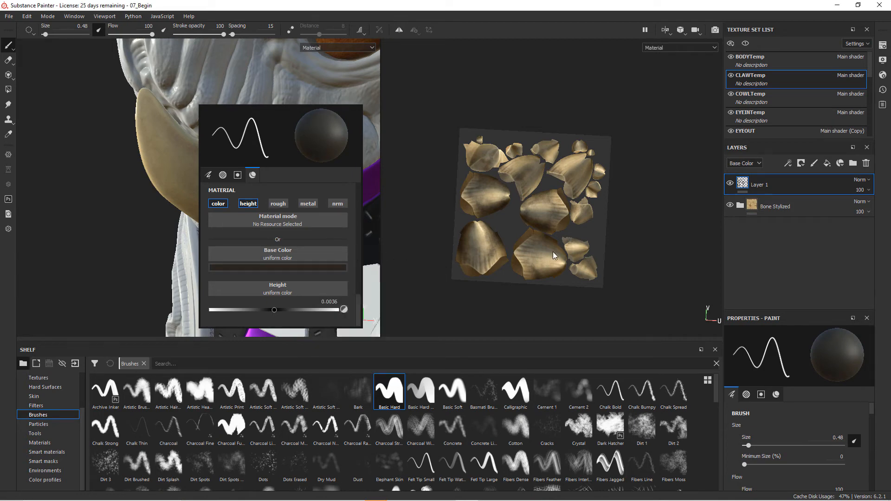
Step: Add a new paint layer above the dirt layer and set the brush's height to -0.0681
left_click(814, 163)
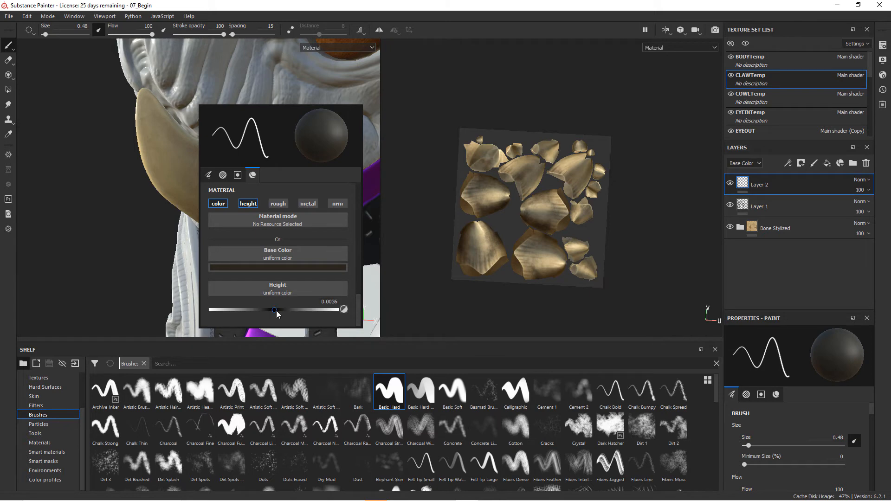
left_click_drag(274, 310, 270, 310)
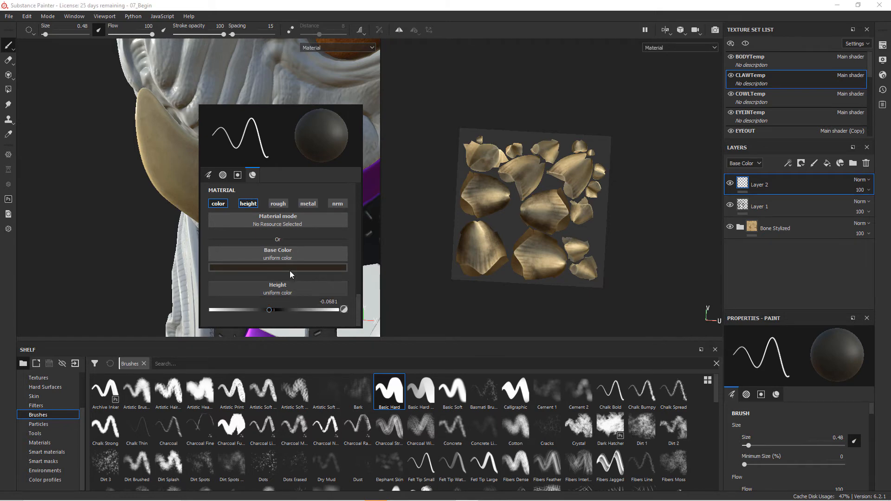
left_click(180, 177)
left_click_drag(181, 177, 193, 181, "alt")
Step: Set the brush size to 0.16 and undo the trial scratches on the beak
right_click(189, 167)
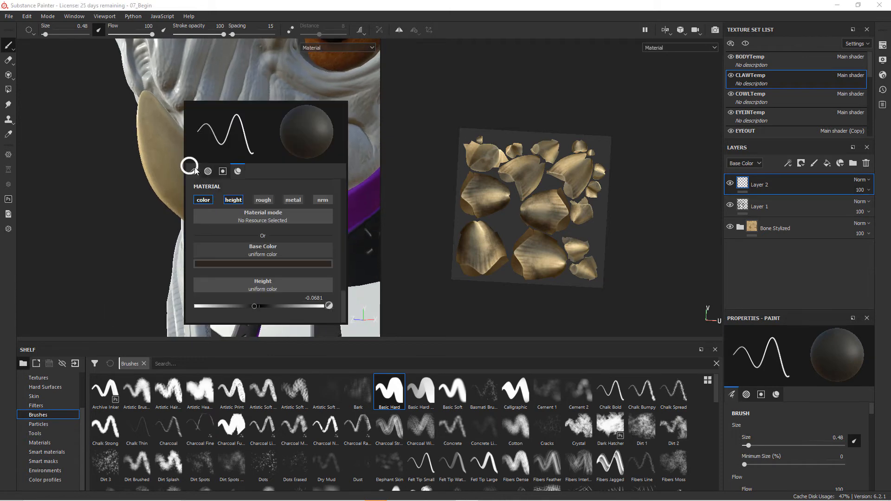
left_click_drag(345, 302, 345, 197)
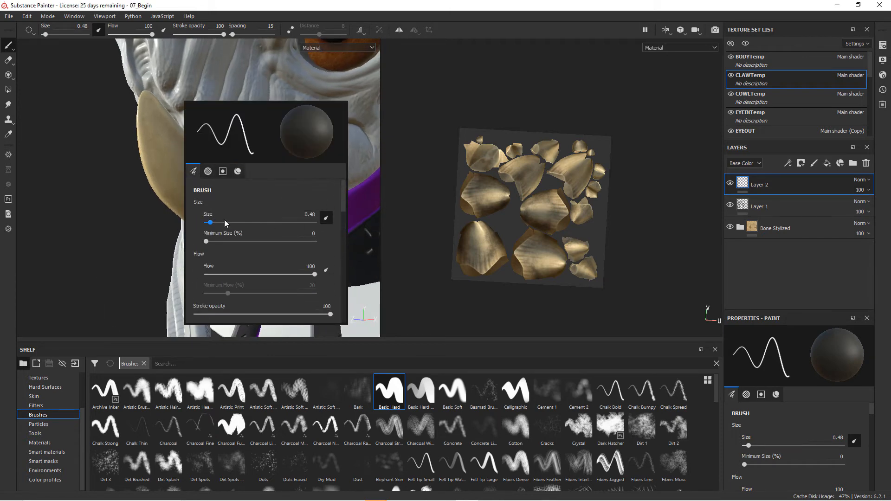
left_click_drag(210, 223, 208, 224)
key("ctrl+z")
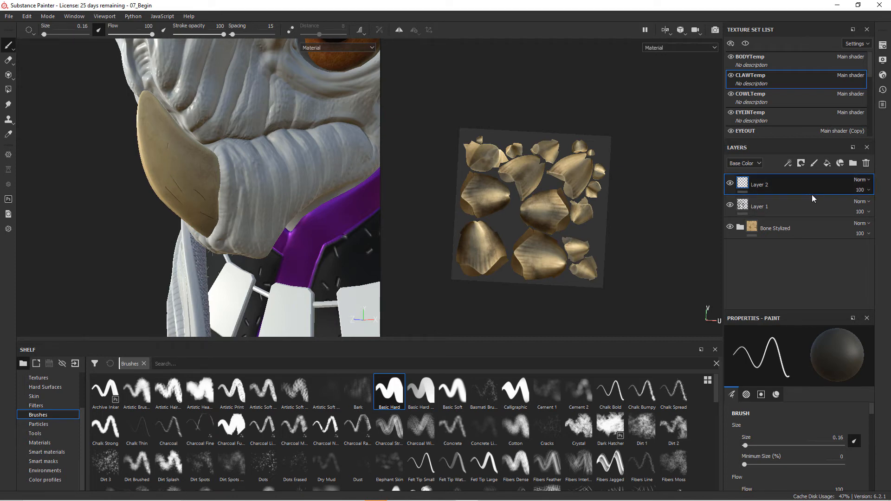
key("ctrl+z")
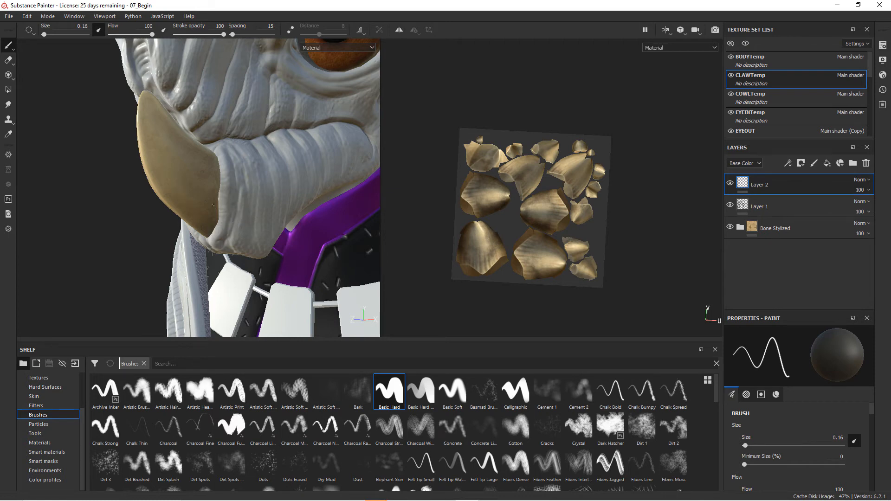
Step: Lower the brush's height slightly and paint fine scratches on the first side of the beak
right_click(203, 194)
left_click_drag(355, 235, 366, 344)
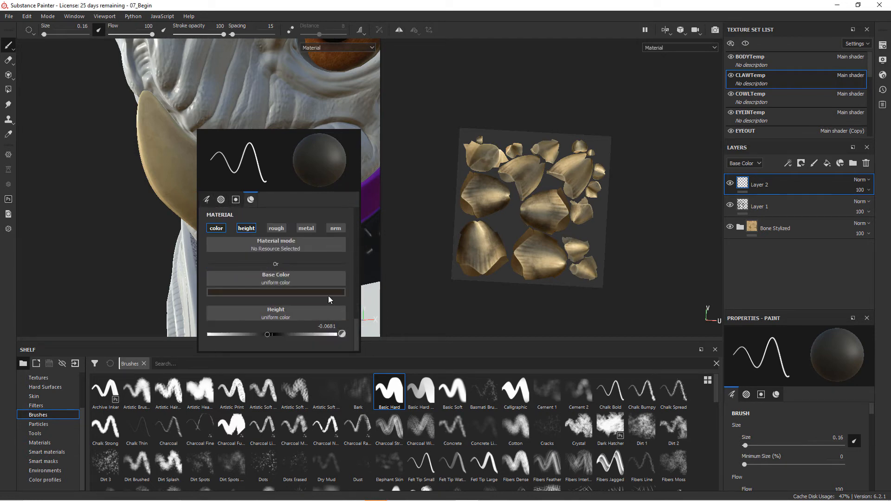
left_click_drag(268, 335, 267, 335)
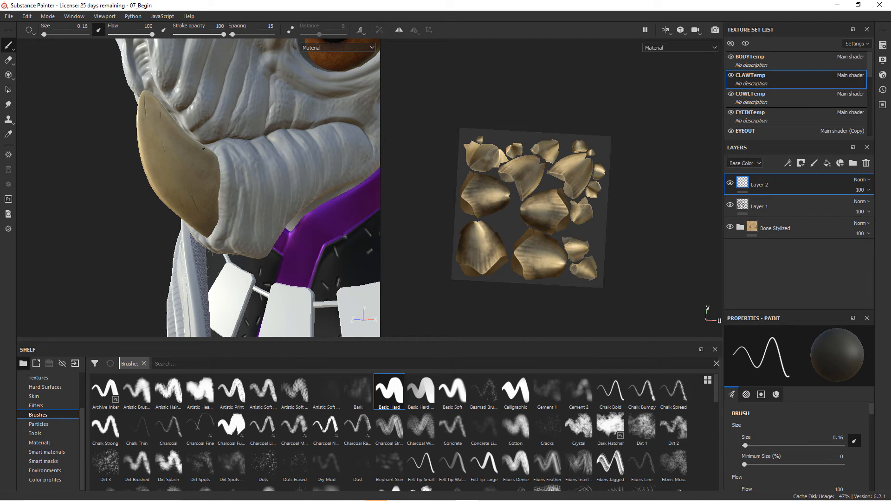
Step: Paint short fine scratches across the opposite side of the beak, undoing an unwanted stroke
left_click_drag(79, 204, 185, 195, "alt")
key("ctrl+z")
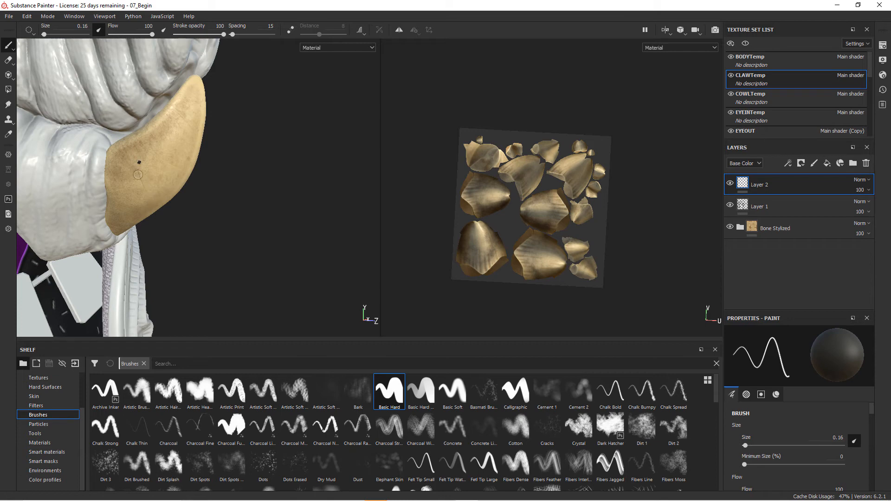
left_click_drag(161, 162, 170, 130, "alt")
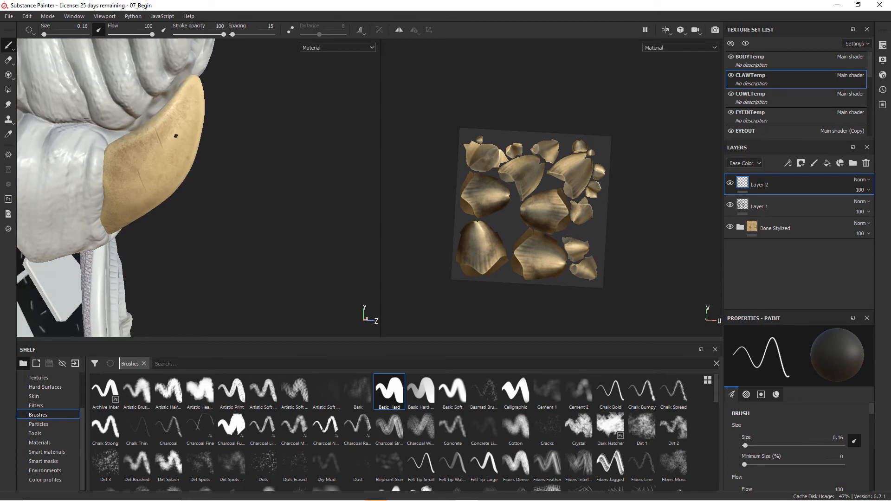
left_click_drag(127, 188, 158, 216, "alt")
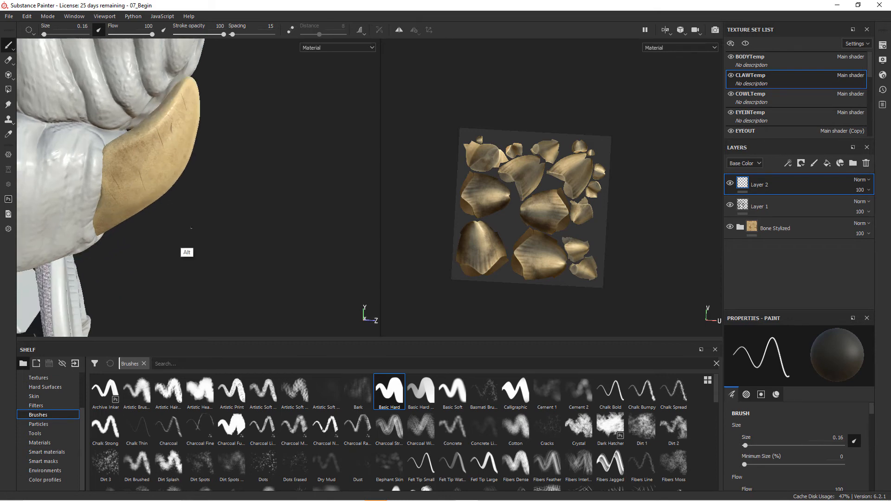
right_click_drag(184, 230, 201, 199, "alt")
left_click_drag(202, 198, 111, 189, "alt")
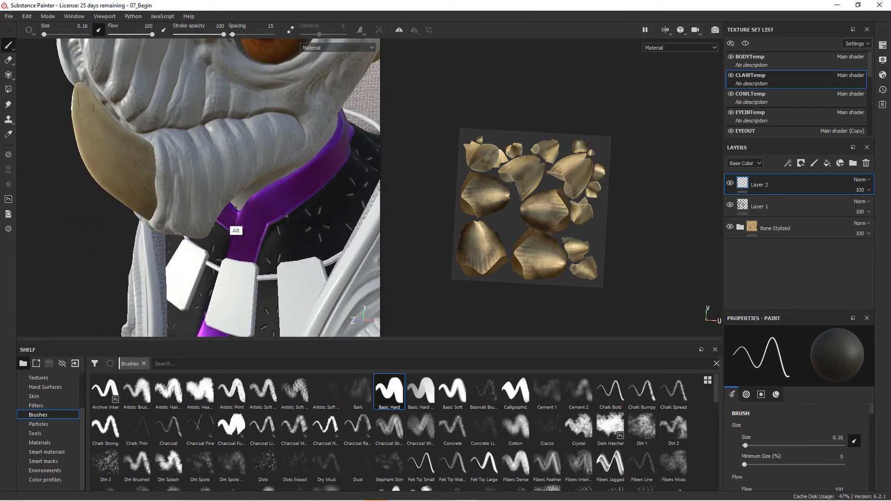
Step: Paint fine engraved scratches around the sides of the finger claws
middle_click_drag(220, 204, 211, 274, "alt")
right_click_drag(260, 160, 274, 141, "alt")
middle_click_drag(273, 142, 234, 198, "alt")
left_click_drag(245, 155, 212, 66, "alt")
right_click_drag(266, 49, 161, 79, "alt")
middle_click_drag(294, 225, 178, 63, "alt")
left_click_drag(278, 198, 297, 222, "alt")
middle_click_drag(296, 221, 239, 79, "alt")
right_click_drag(298, 173, 446, 283, "alt")
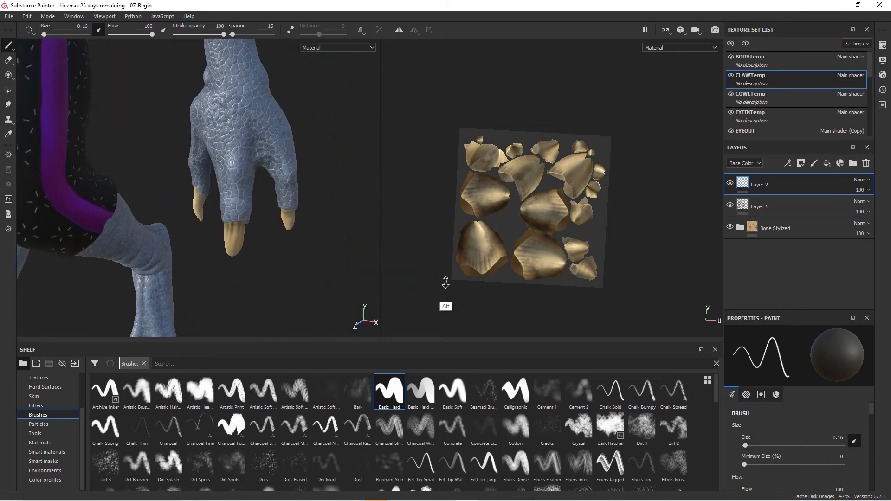
middle_click_drag(259, 256, 345, 147, "alt")
right_click_drag(329, 157, 492, 280, "alt")
mouse_move(273, 230)
left_mouse_down("alt")
mouse_move(303, 165)
mouse_move(286, 175)
left_mouse_up("alt")
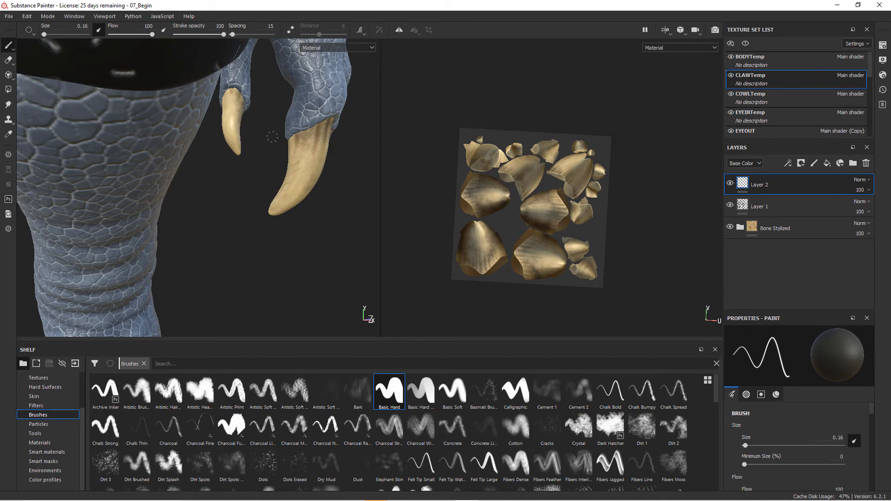
left_click_drag(333, 207, 195, 179, "alt")
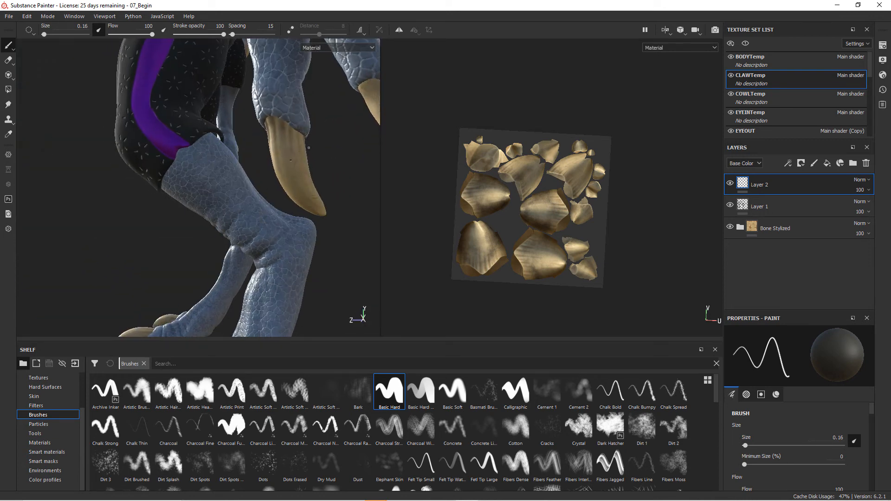
left_click_drag(271, 164, 183, 158, "alt")
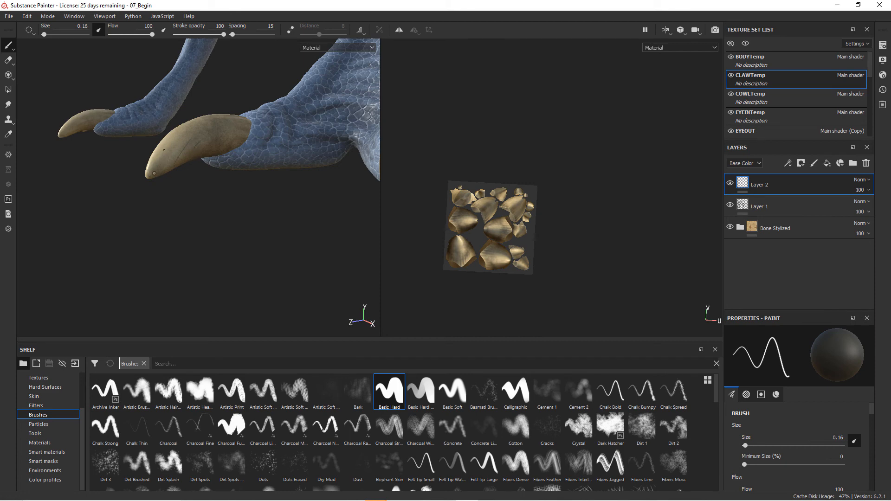
Step: Paint fine engraved scratches along the front and sides of the foot's toe claws
mouse_move(183, 159)
left_mouse_down("alt")
mouse_move(188, 207)
mouse_move(193, 167)
left_mouse_up("alt")
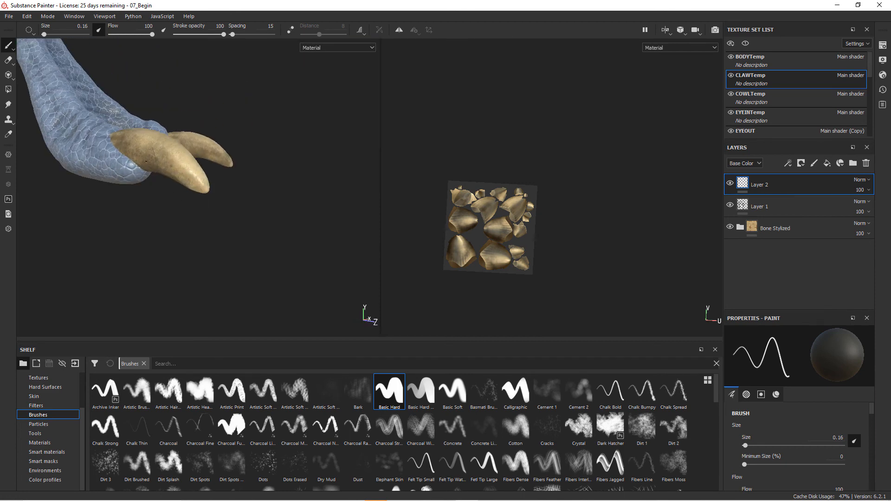
left_click_drag(228, 210, 181, 193, "alt")
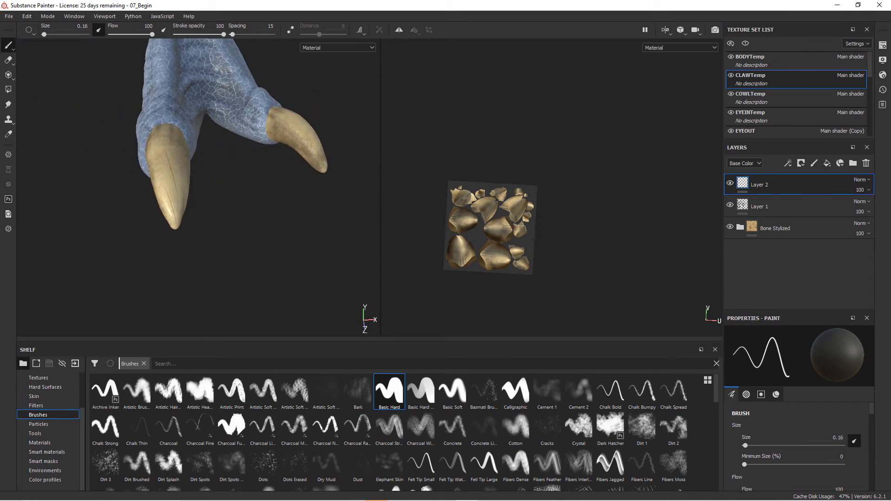
left_click_drag(259, 231, 199, 219, "alt")
middle_click_drag(258, 221, 122, 181, "alt")
right_click_drag(262, 163, 311, 190, "alt")
left_click_drag(311, 200, 232, 227, "alt")
left_click_drag(170, 226, 220, 282)
left_click_drag(142, 233, 418, 271, "alt")
left_click_drag(125, 205, 308, 275, "alt")
right_click_drag(171, 211, 232, 219, "alt")
left_click_drag(259, 221, 203, 256, "alt")
middle_click_drag(195, 257, 173, 307, "alt")
right_click_drag(267, 190, 303, 200, "alt")
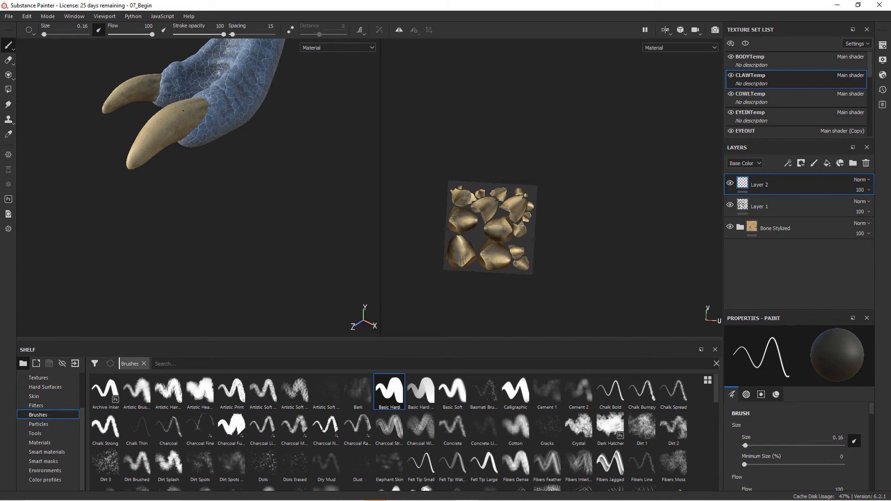
Step: Paint thin scratches across the upper surface and inner side of the neighbouring toe claw
left_click_drag(164, 134, 242, 212, "alt")
right_click_drag(242, 211, 290, 251, "alt")
middle_click_drag(290, 251, 352, 59, "alt")
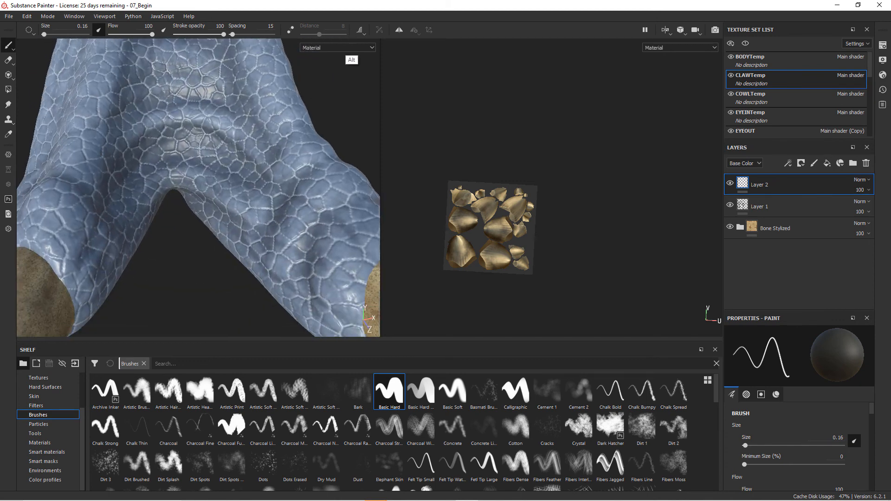
left_click_drag(351, 59, 156, 102, "alt")
middle_click_drag(306, 209, 93, 133, "alt")
left_click_drag(227, 198, 274, 193, "alt")
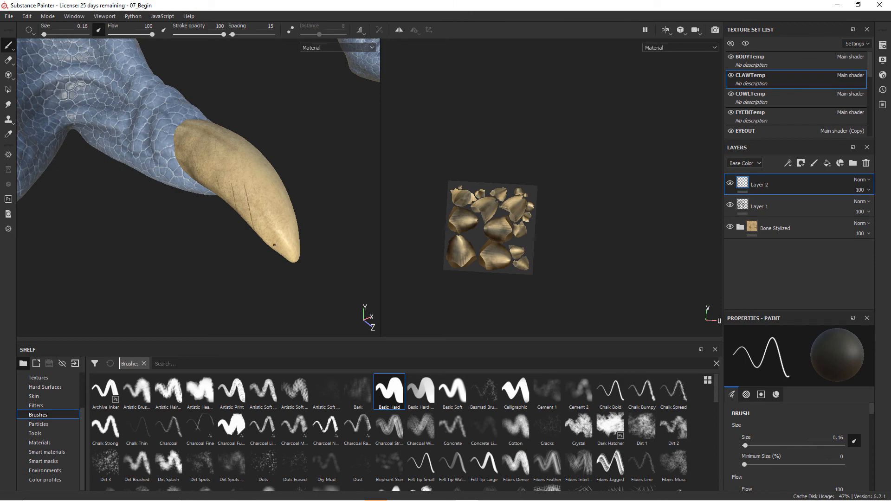
middle_click_drag(111, 234, 292, 202, "alt")
left_click_drag(188, 203, 265, 200, "alt")
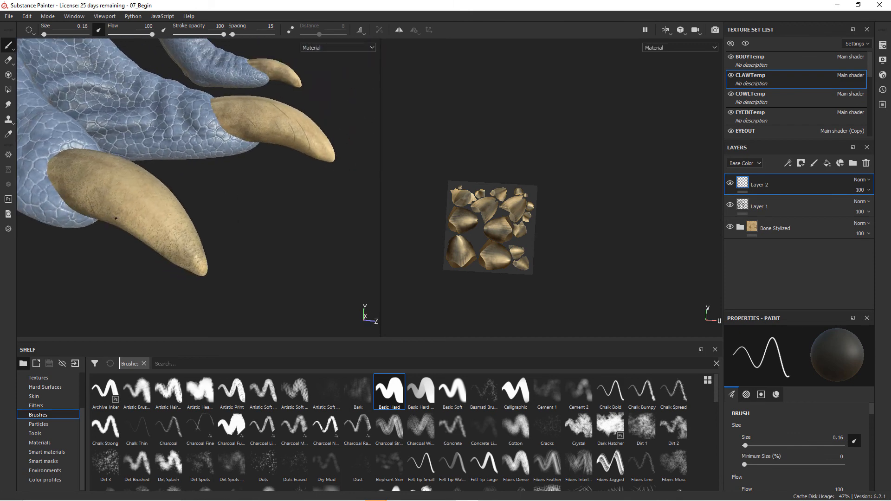
Step: Examine the painted claws on the character's feet and hands from several angles and distances
left_click_drag(238, 248, 279, 209, "alt")
right_click_drag(286, 191, 179, 157, "alt")
right_click_drag(311, 193, 199, 152, "alt")
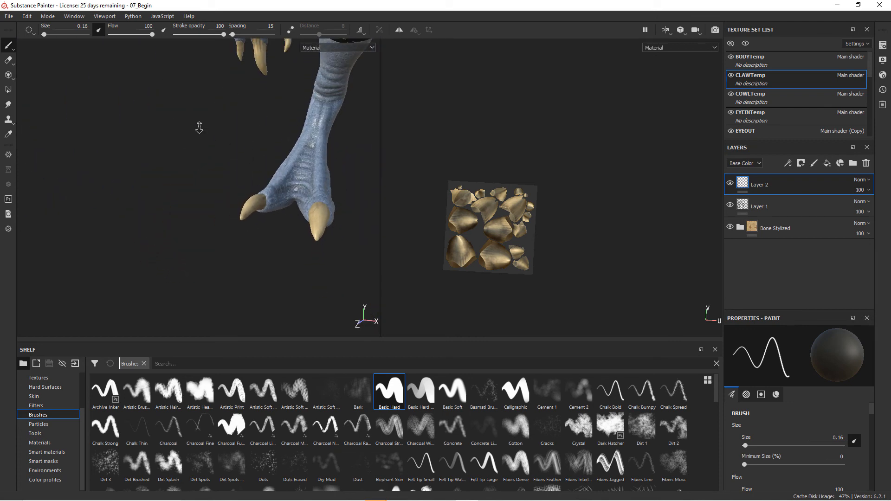
right_click_drag(237, 174, 188, 162, "alt")
left_click_drag(200, 221, 227, 195, "alt")
right_click_drag(227, 195, 181, 174, "alt")
middle_click_drag(204, 181, 204, 216, "alt")
left_click_drag(223, 218, 188, 219, "alt")
right_click_drag(189, 219, 543, 256, "alt")
right_click_drag(291, 215, 299, 198, "alt")
middle_click_drag(299, 198, 253, 187, "alt")
left_click_drag(304, 191, 321, 204, "alt")
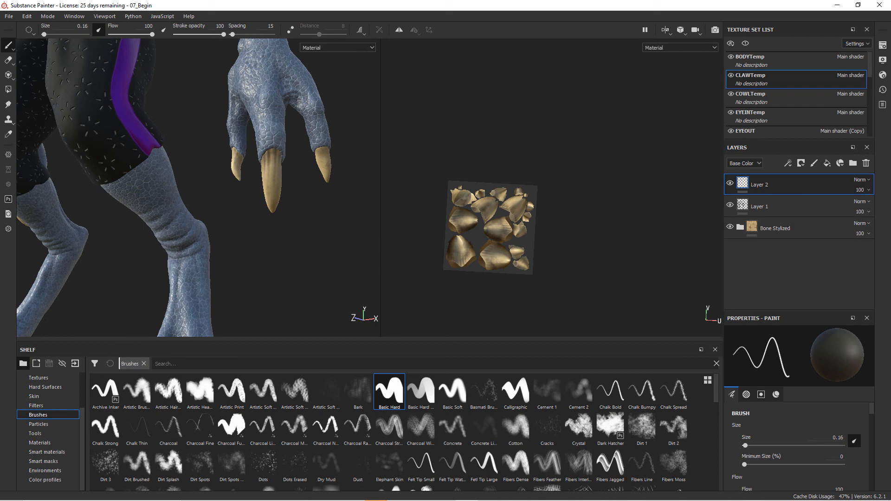
right_click_drag(238, 244, 214, 213, "alt")
middle_click_drag(213, 213, 300, 214, "alt")
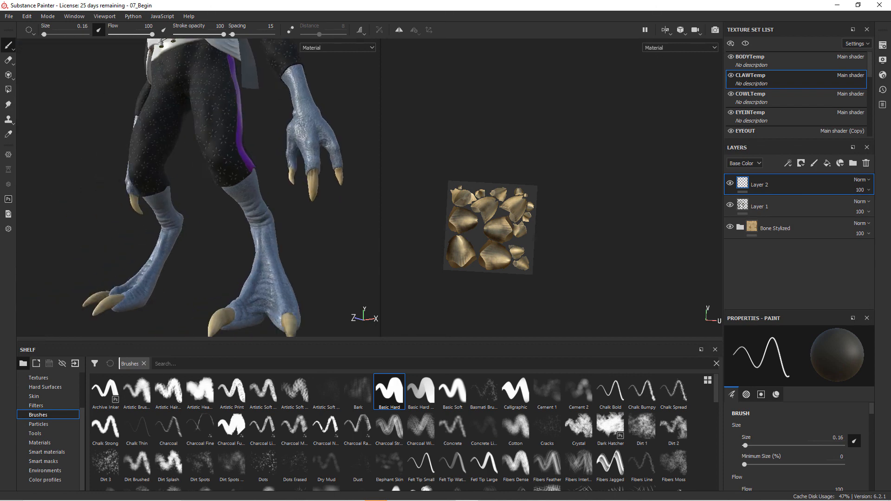
right_click_drag(300, 215, 284, 232, "alt")
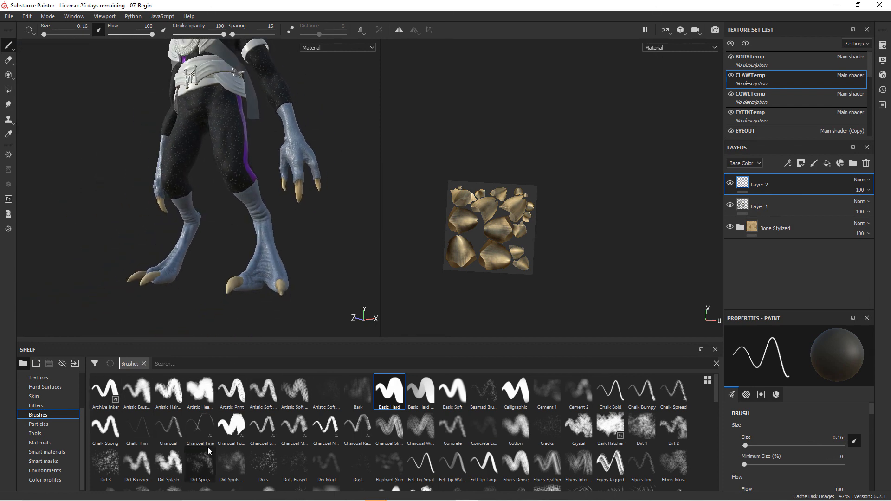
Step: Frame the character from head to feet and review the beak, spikes and claws together
mouse_move(208, 447)
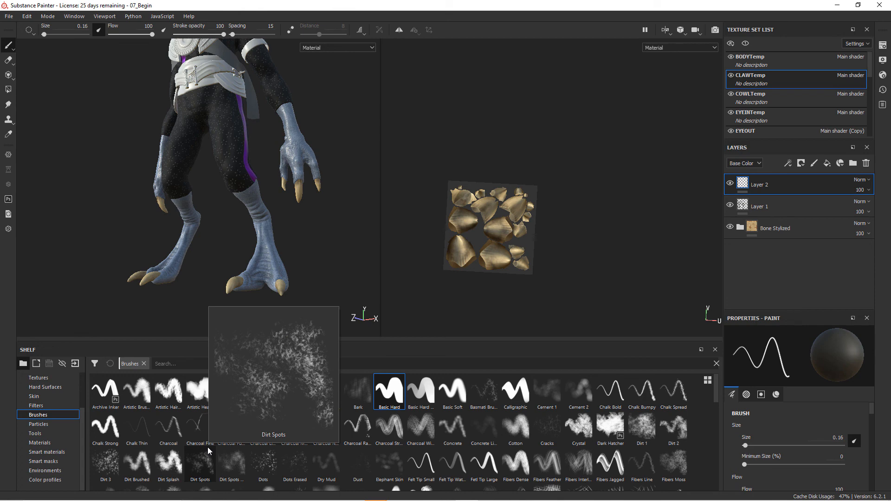
left_click_drag(275, 178, 253, 224, "alt")
right_click_drag(304, 234, 332, 241, "alt")
middle_click_drag(297, 154, 302, 256, "alt")
right_click_drag(301, 256, 216, 259, "alt")
middle_click_drag(216, 259, 186, 199, "alt")
right_click_drag(186, 199, 153, 205, "alt")
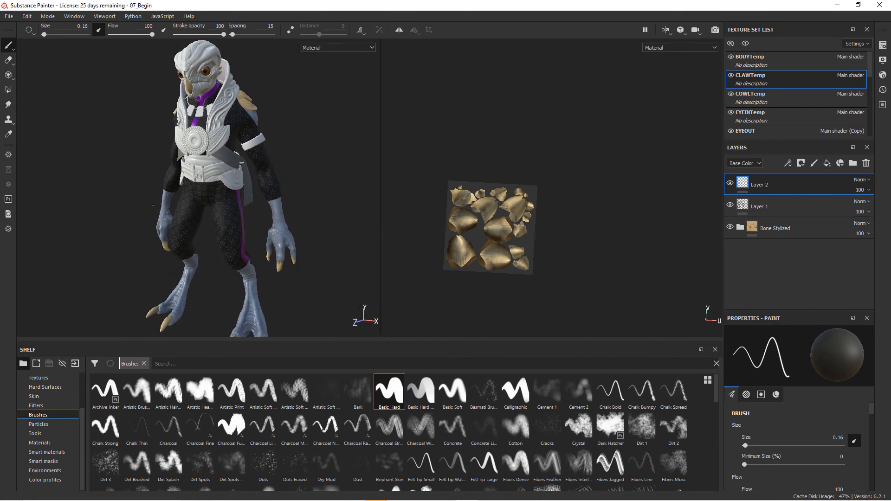